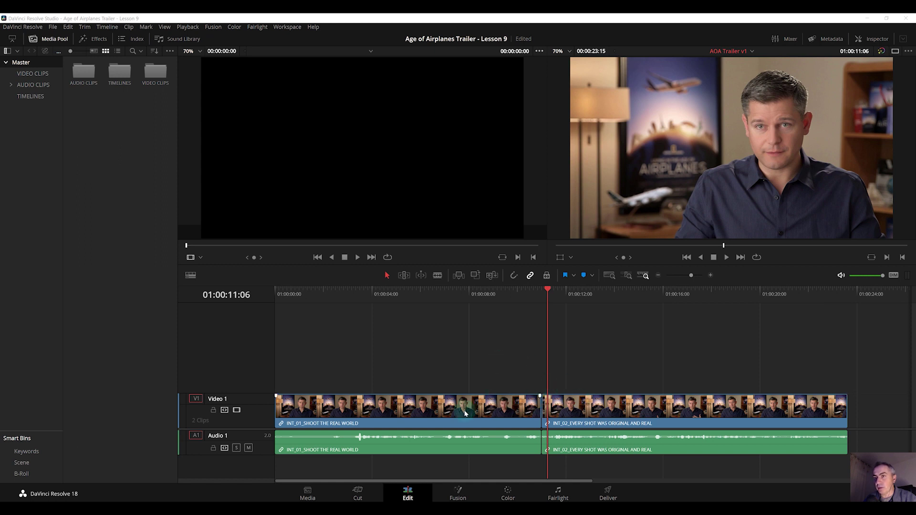
Step: Place the timeline playhead on the cut between the two interview clips and play around the current selection to review the edit
drag(491, 301, 559, 311)
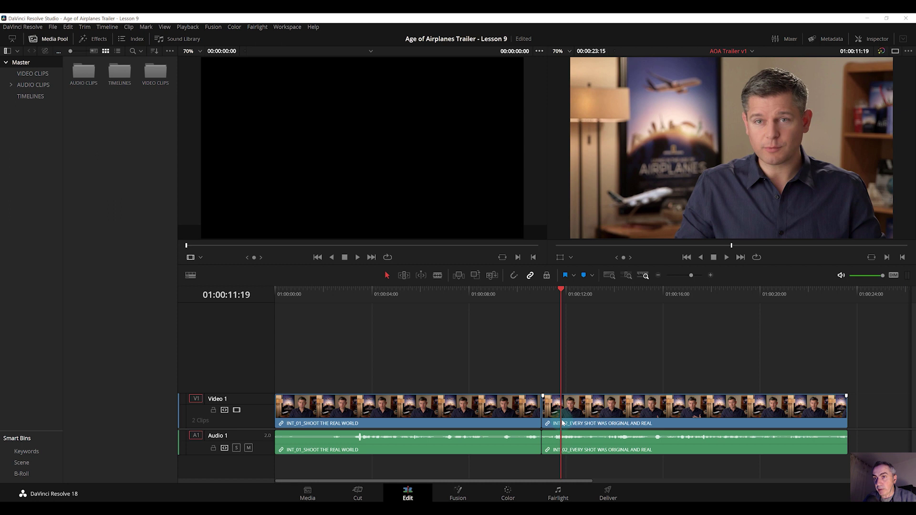
key(Up)
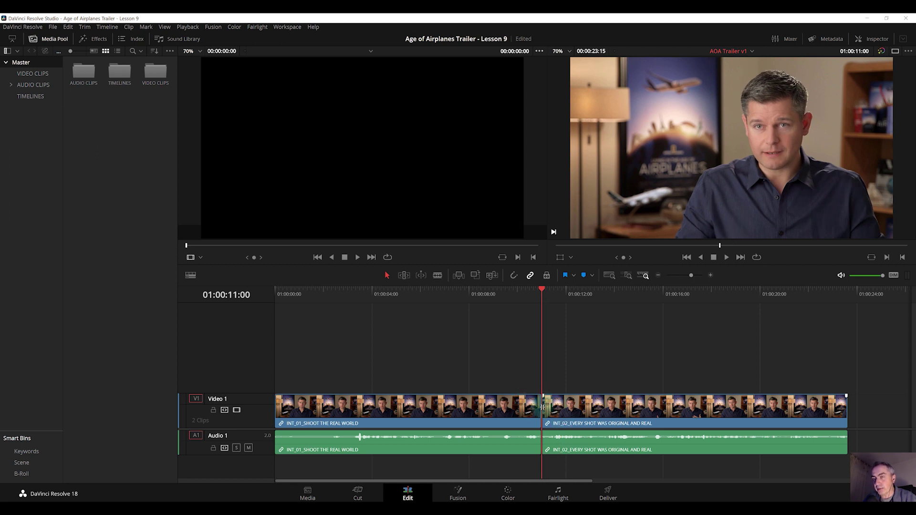
click(188, 27)
mouse_move(239, 204)
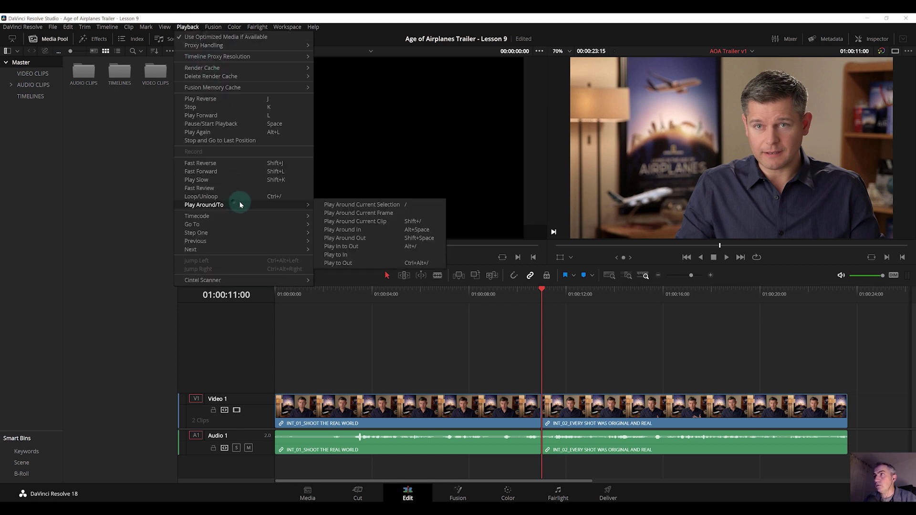
click(353, 205)
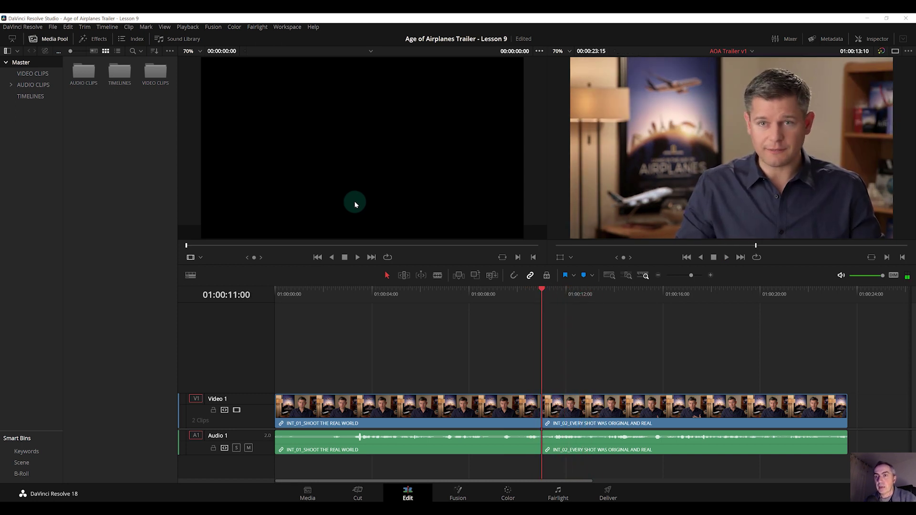
Step: Park the timeline playhead at 01:00:09:15, near the end of the INT_01_SHOOT THE REAL WORLD clip
drag(536, 294, 509, 295)
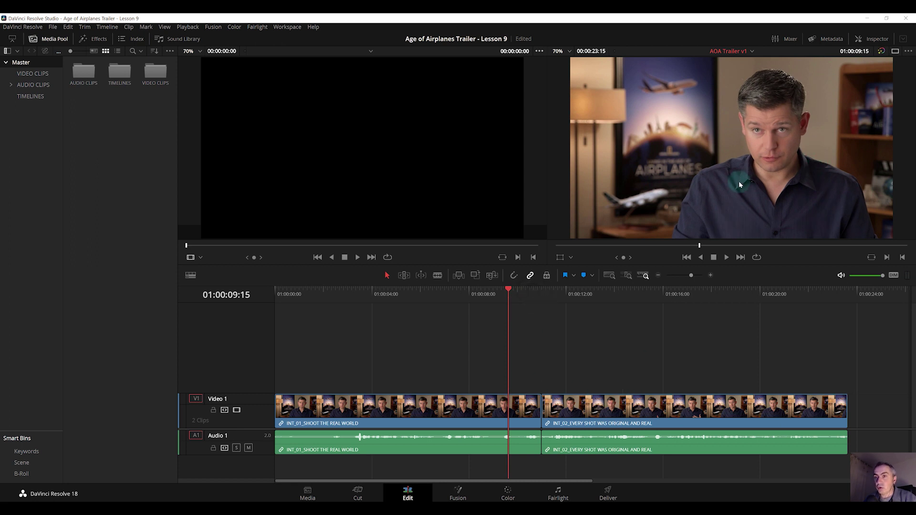
click(613, 276)
click(541, 410)
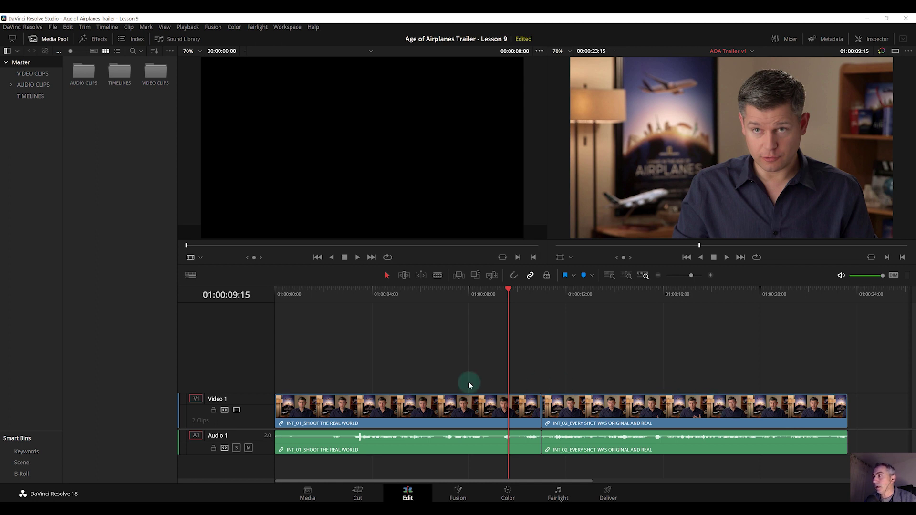
Step: Show the B-Roll smart bin with larger thumbnails and load AOA_02_A380 TAKEOFF into the source viewer
click(21, 474)
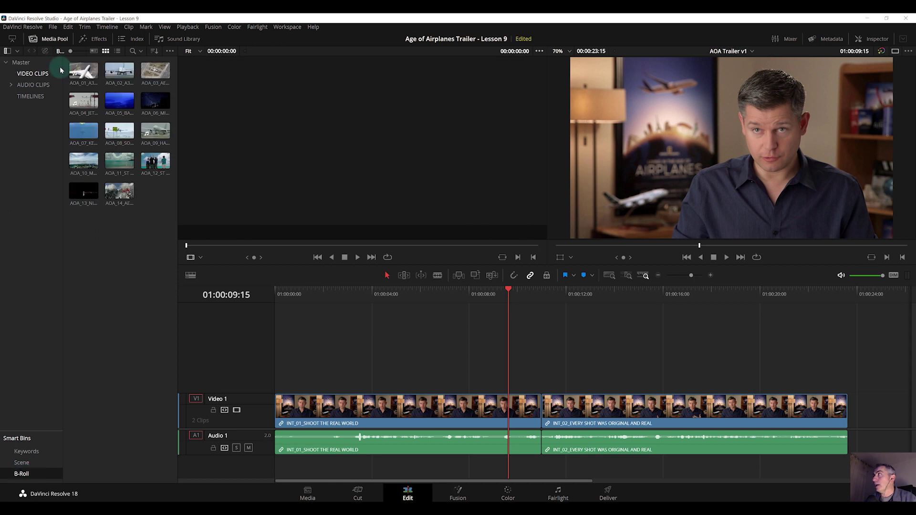
drag(70, 53, 73, 53)
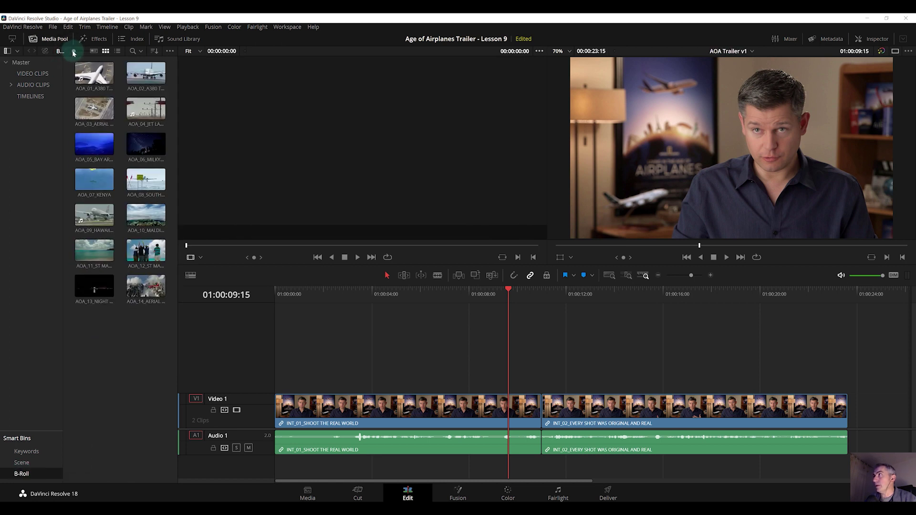
double_click(146, 82)
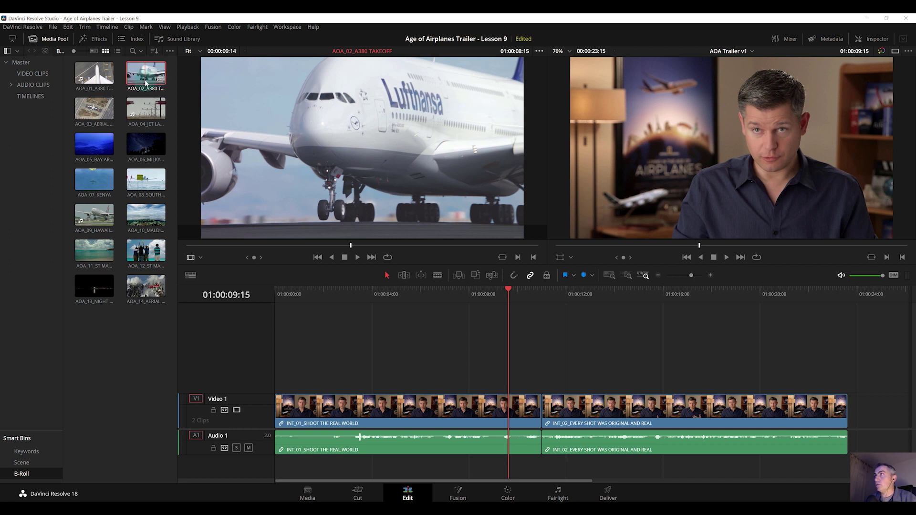
Step: Preview the A380 takeoff clip in the source viewer by playing, scrubbing and jogging it forward and backward around the wheels lifting off
key(space)
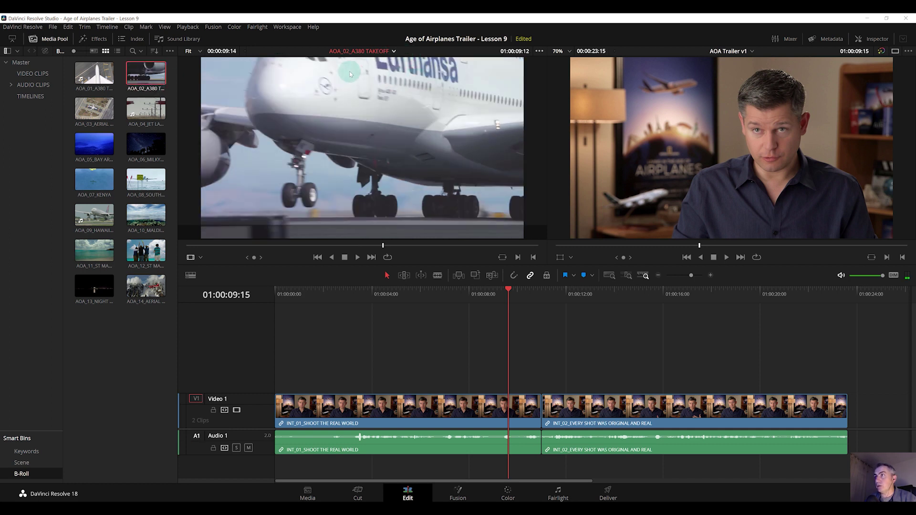
drag(262, 248, 337, 243)
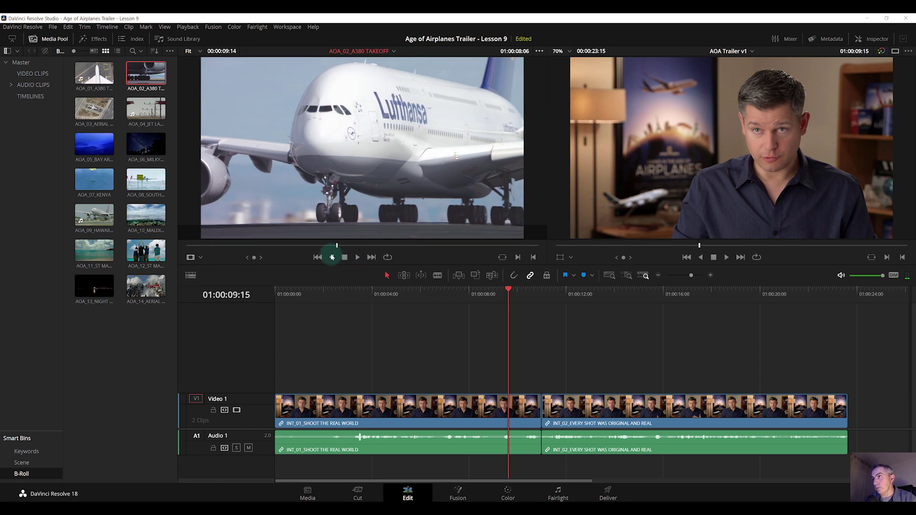
mouse_move(337, 245)
mouse_down()
mouse_move(280, 249)
mouse_move(327, 249)
mouse_up()
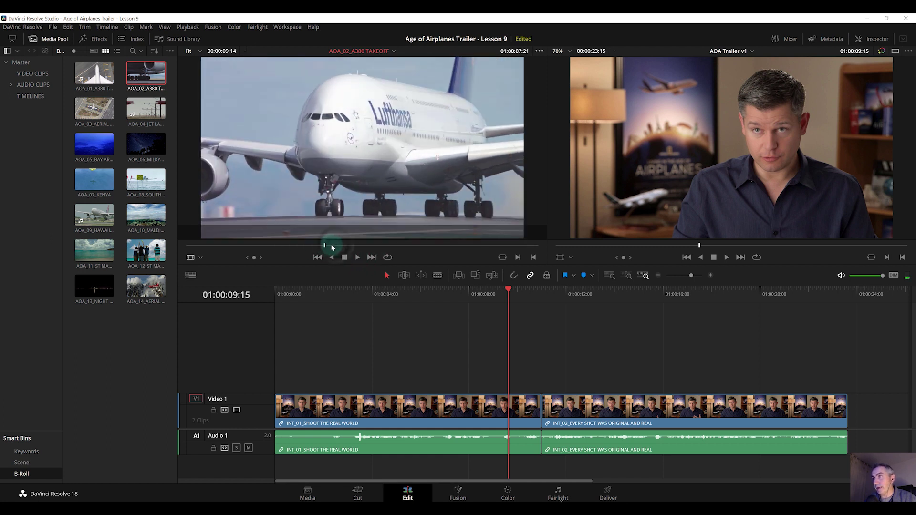
drag(248, 258, 280, 256)
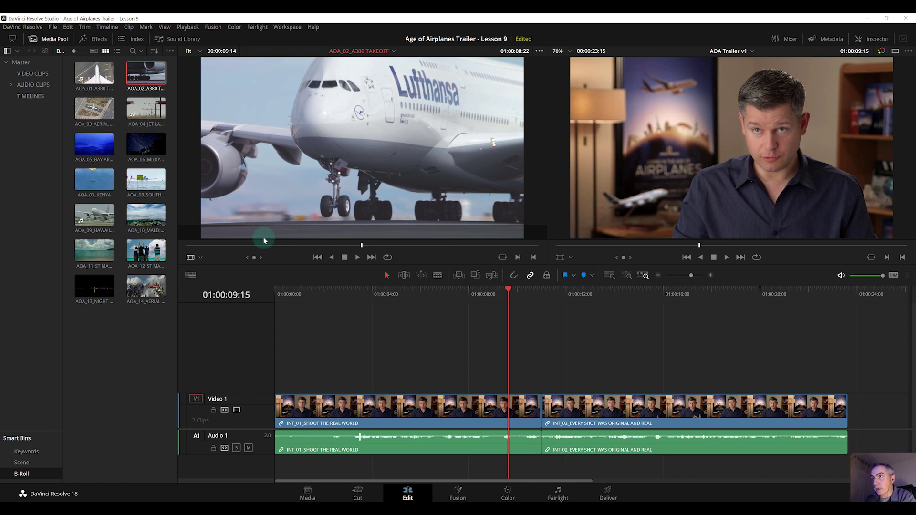
key(j)
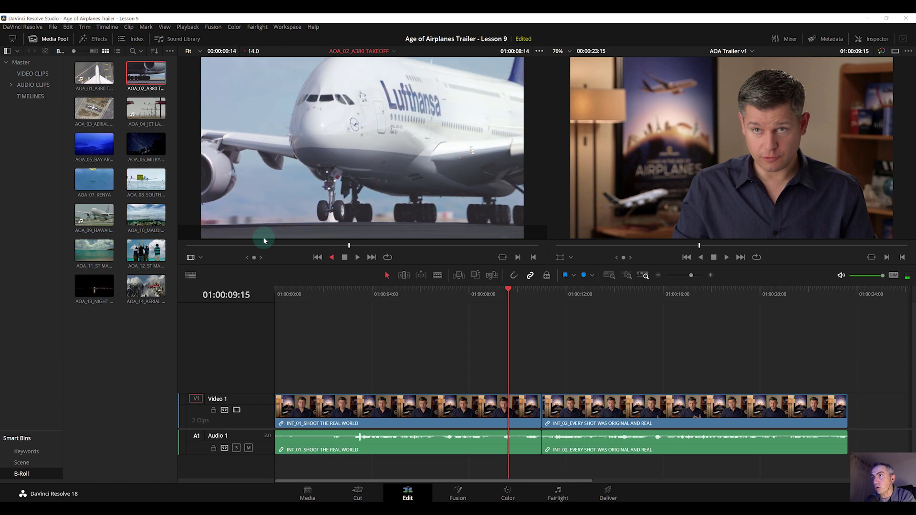
key(k)
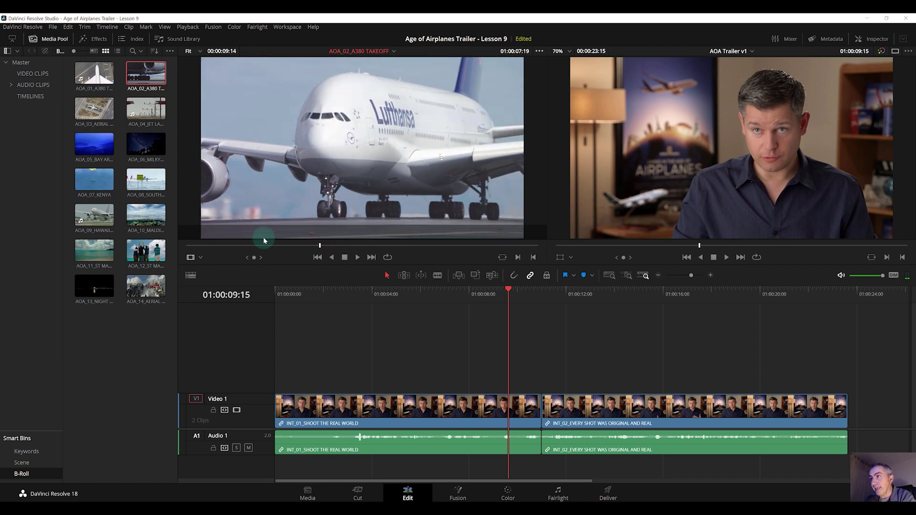
key(l)
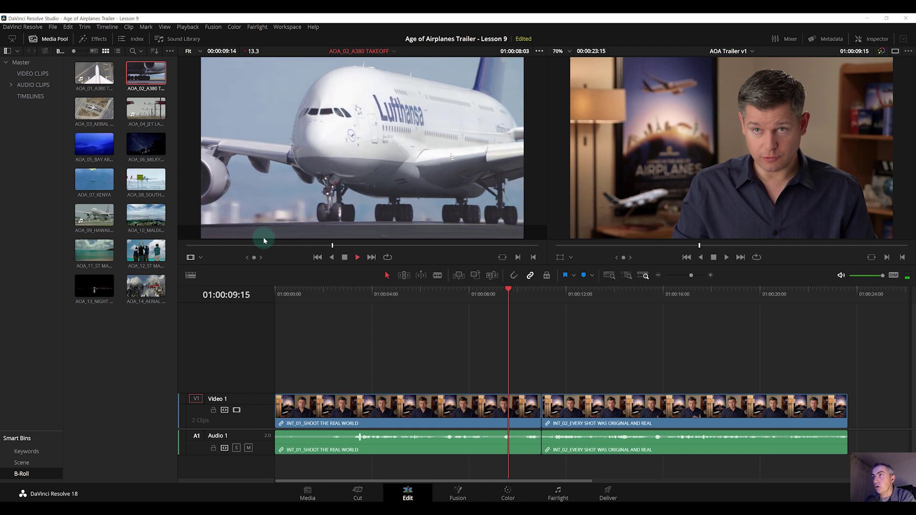
key(k)
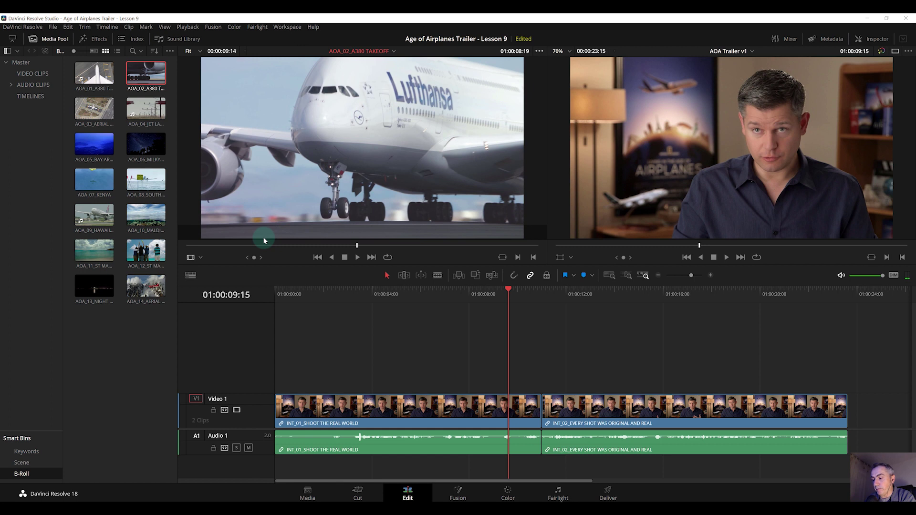
Step: Examine the A380 takeoff clip frame by frame between 01:00:08:14 and 01:00:08:20 in the source viewer
key(Left)
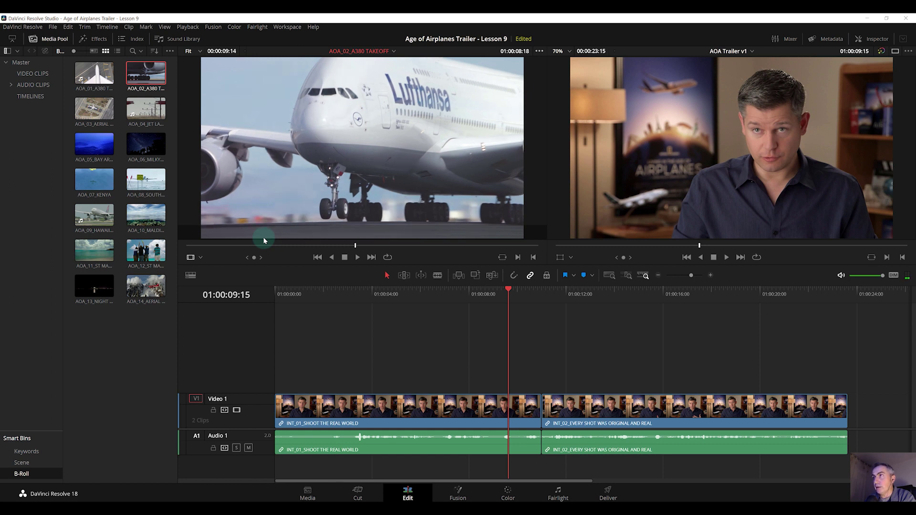
key(Left)
key(Left)
key(Left)
key(Left)
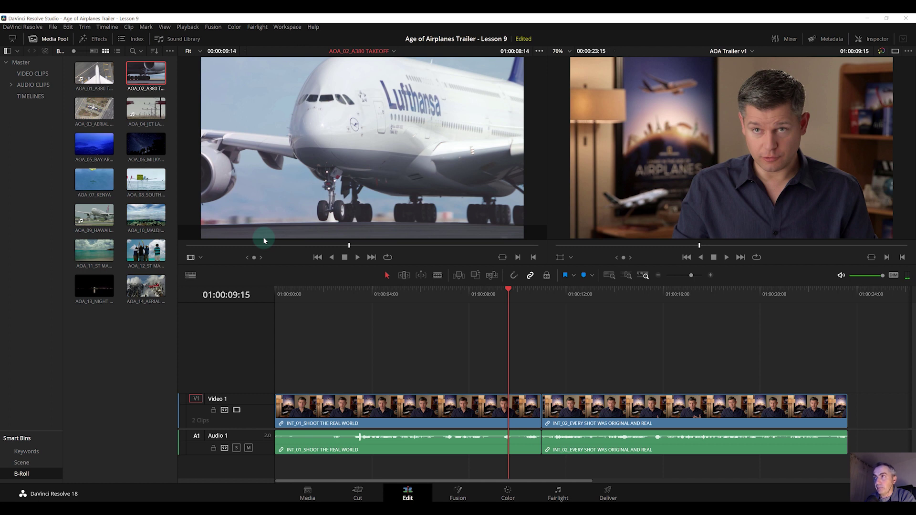
key(Right)
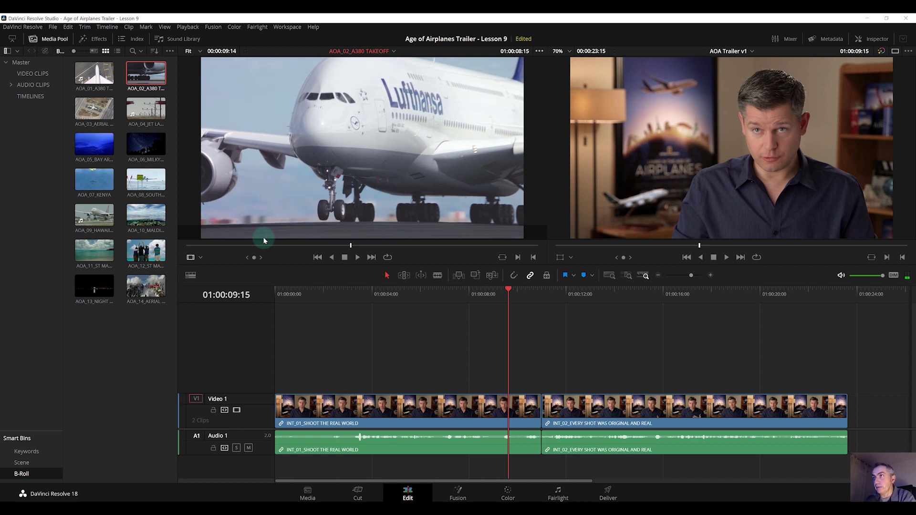
key(Right)
key(Right)
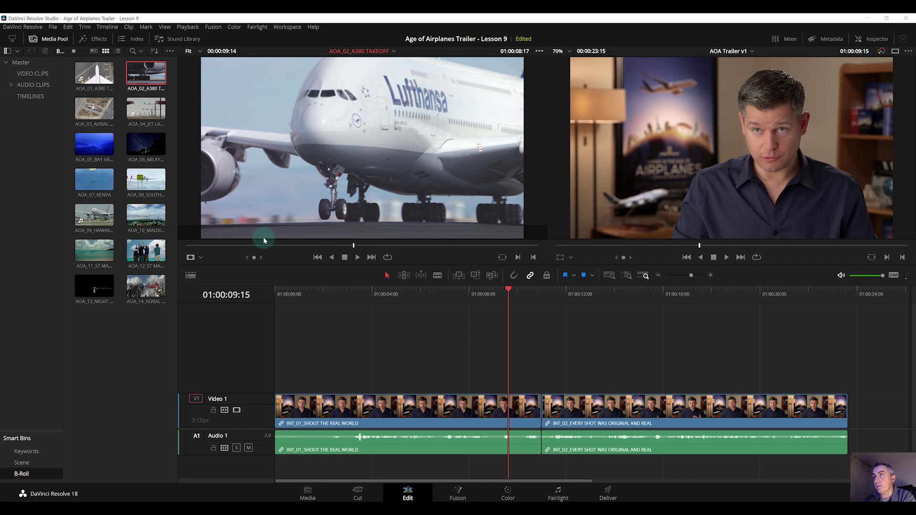
key(Right)
key(Right)
key(Right)
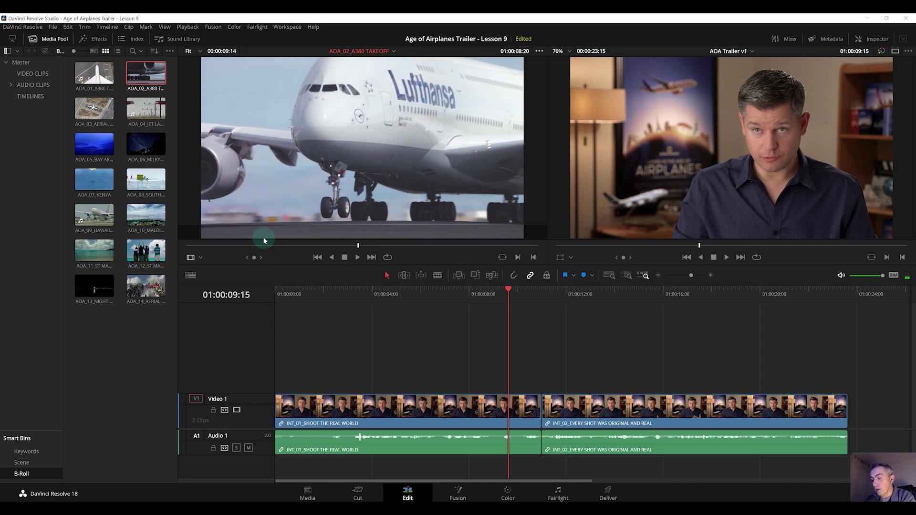
Step: Mark an In point at 01:00:07:14 in the A380 takeoff source clip, before the nose wheel lifts off
key(Left)
key(Left)
key(Left)
key(Left)
key(Left)
key(Left)
key(Left)
key(Left)
key(Left)
key(Left)
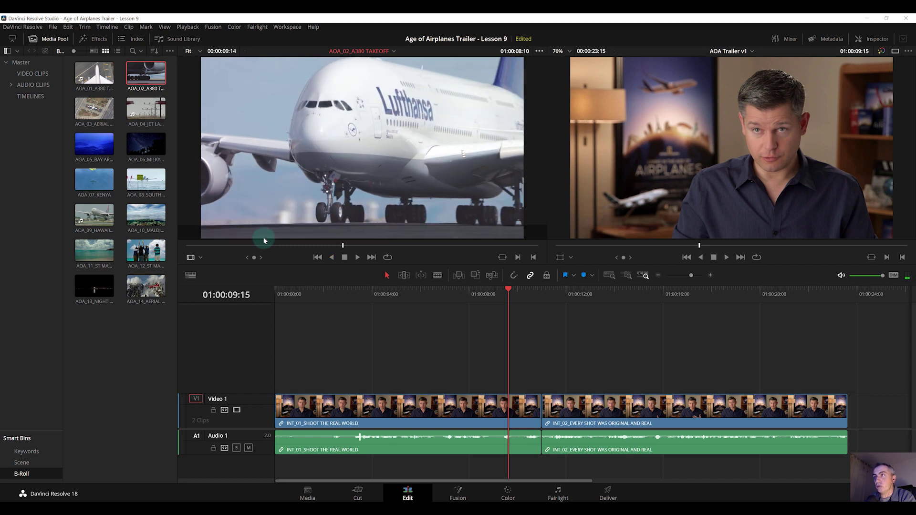
key(Left)
key(Left)
key(Left)
key(Left)
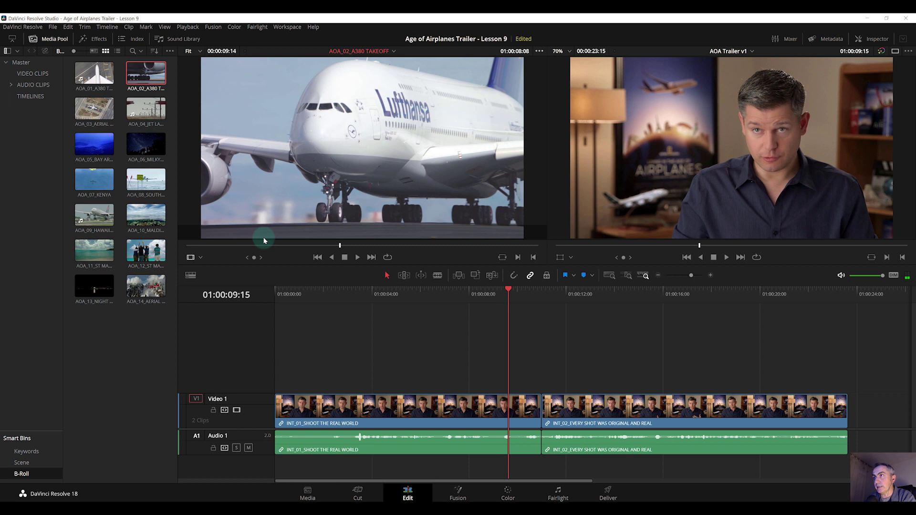
key(Left)
key(Left)
key(Left)
key(Left)
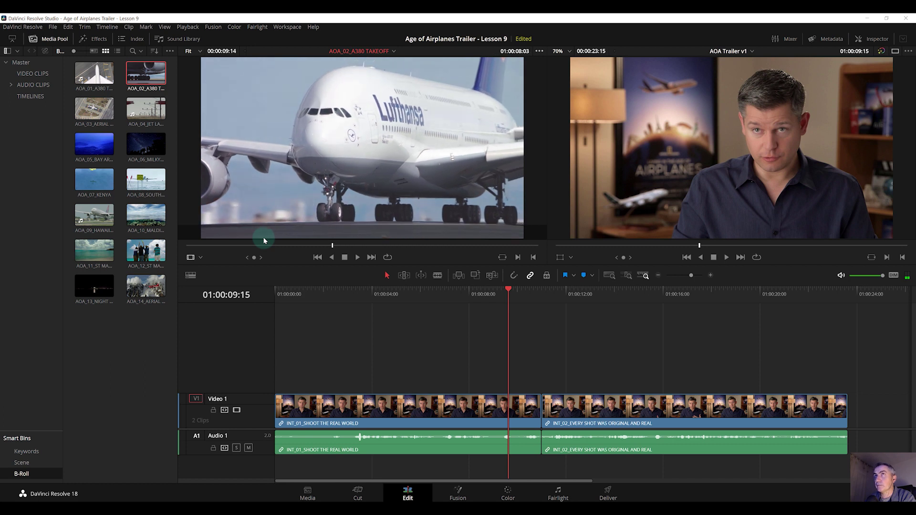
key(Left)
key(Left)
key(Left)
key(Left)
key(Left)
key(Left)
key(Left)
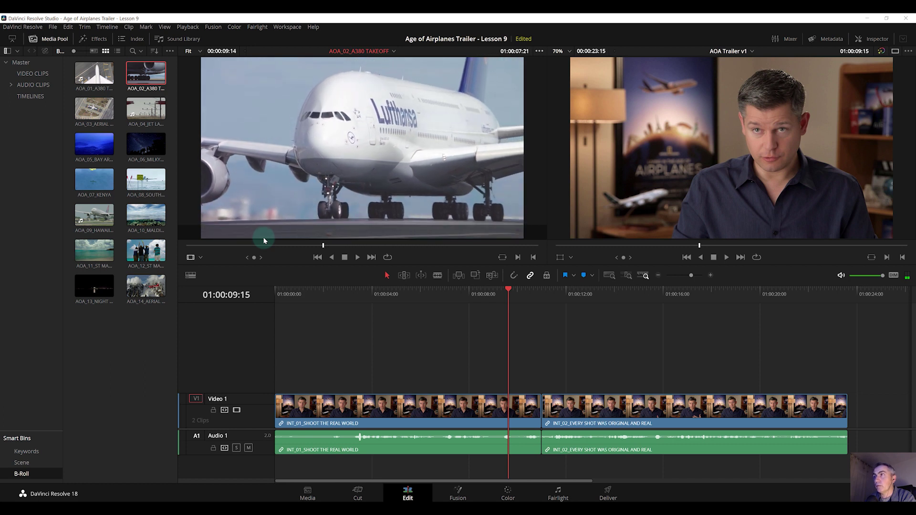
key(Left)
key(Left)
key(Left)
key(Left)
key(Left)
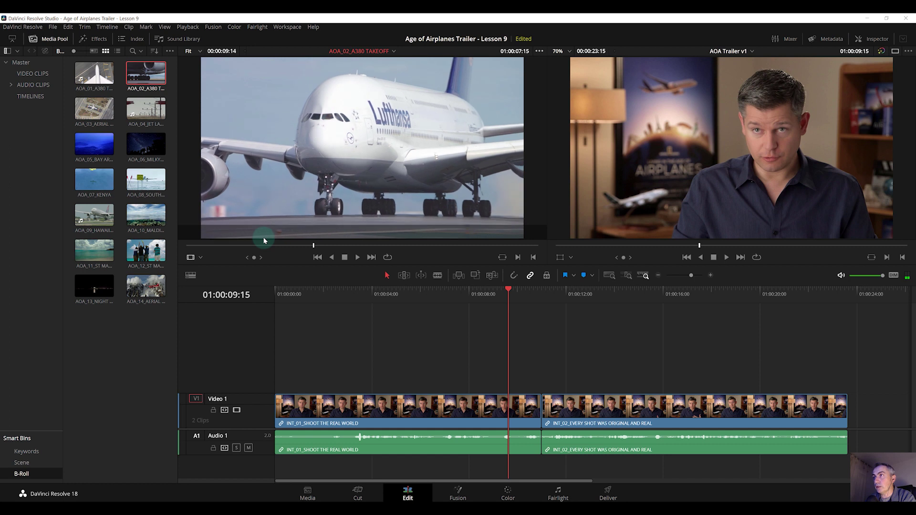
key(Left)
key(Left)
key(Left)
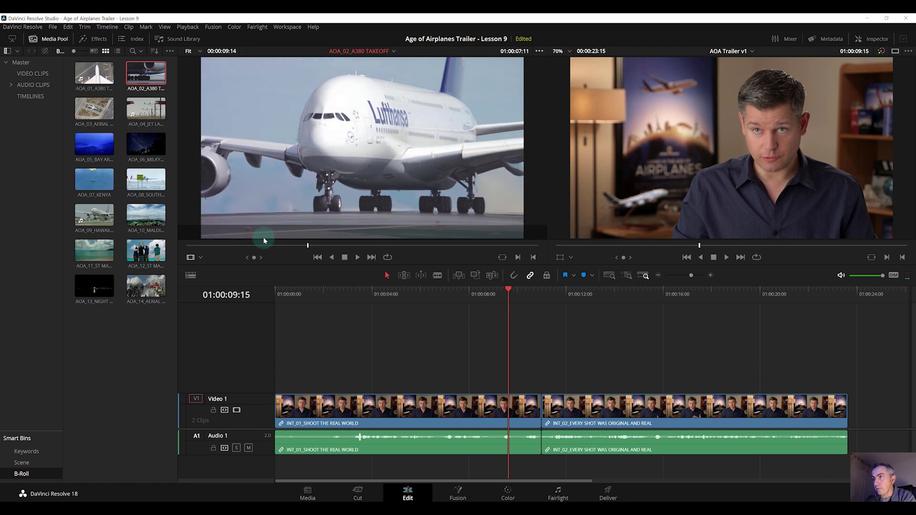
key(Left)
key(Right)
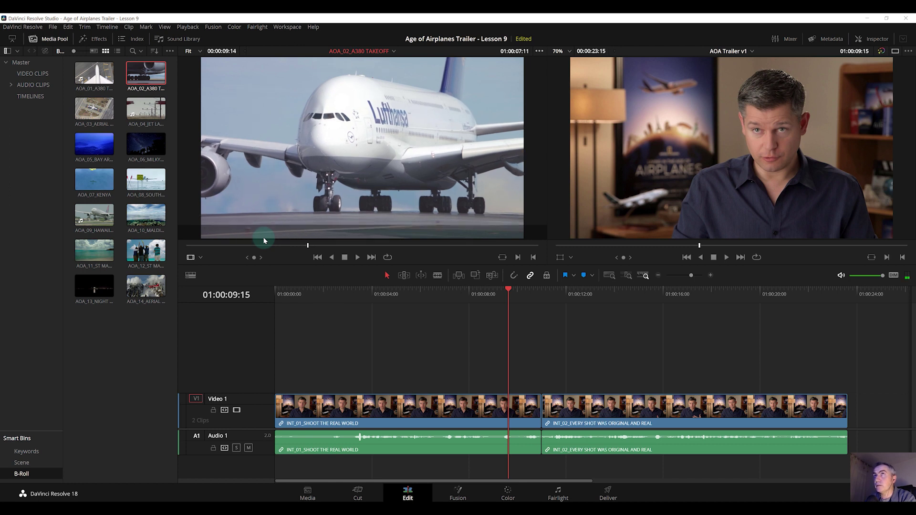
key(Right)
key(Right)
key(Right)
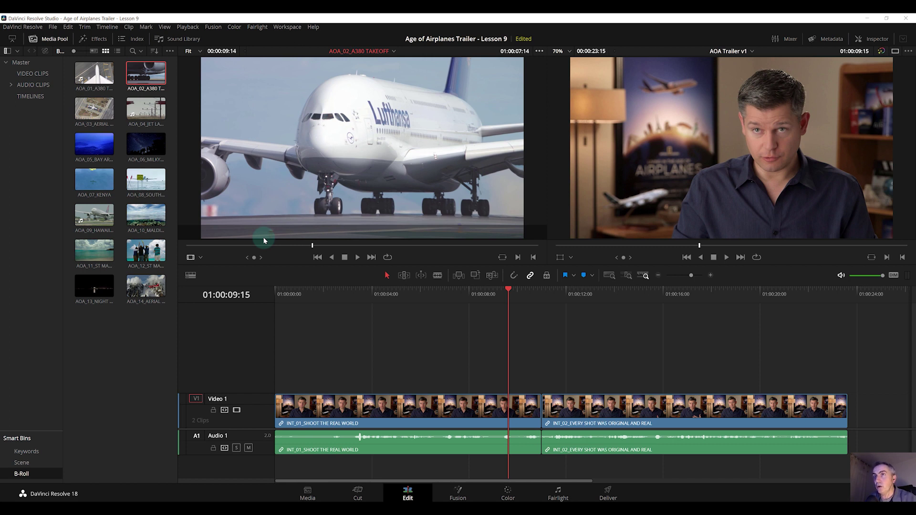
click(519, 259)
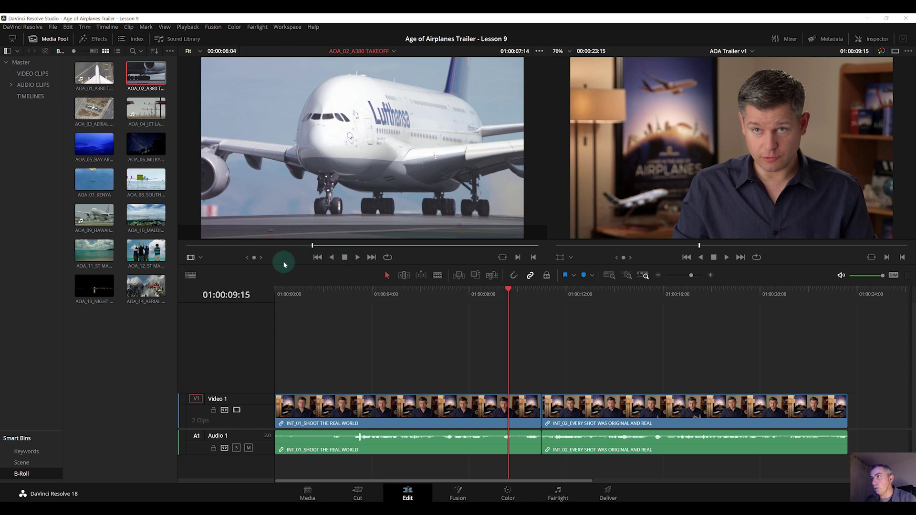
Step: Mark an Out point at 01:00:12:10 in the A380 takeoff source clip, just after the plane has left the frame
drag(255, 257, 330, 265)
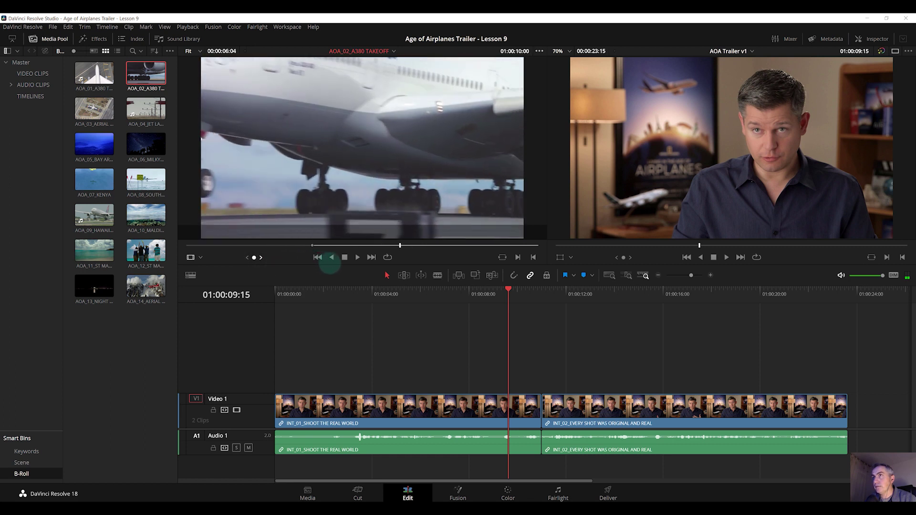
key(space)
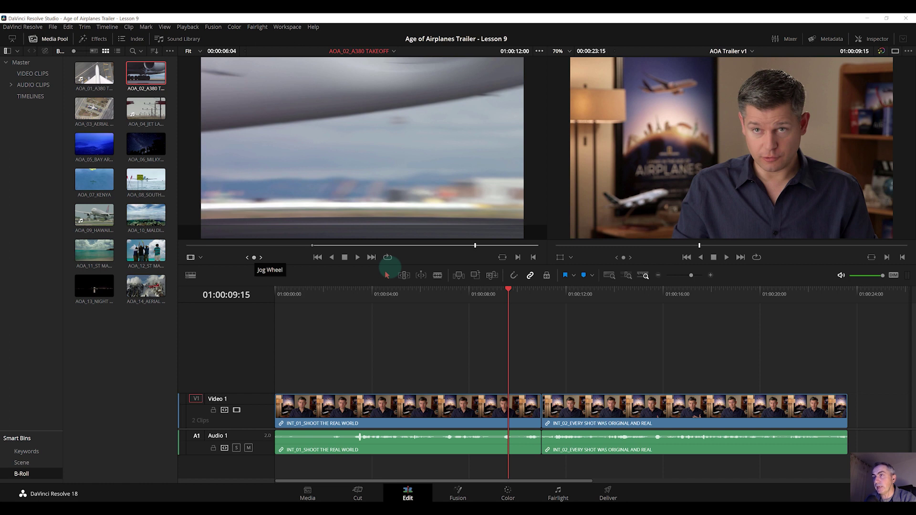
key(Right)
key(Right)
key(Right)
key(Right)
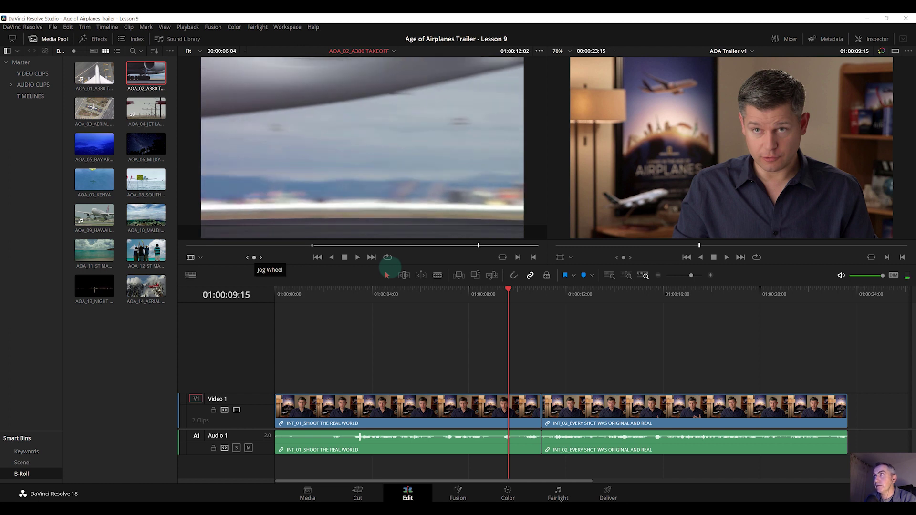
key(Right)
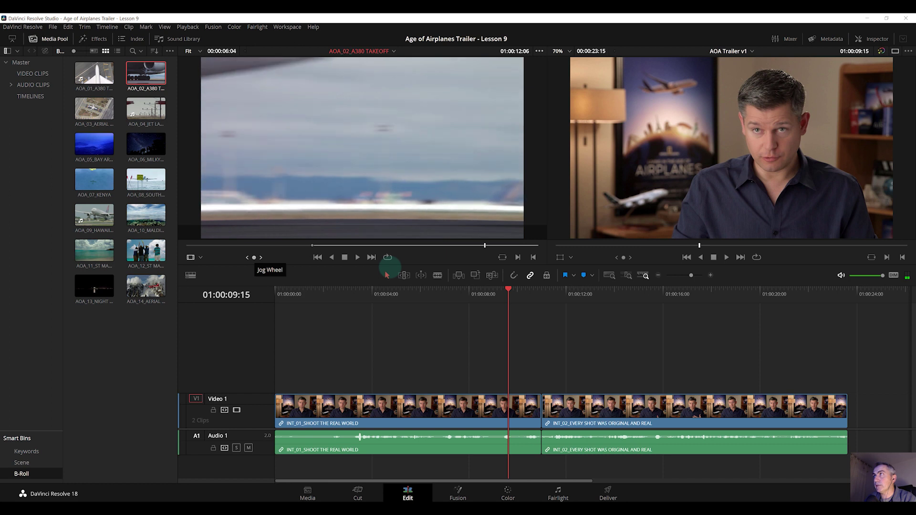
key(Right)
key(Right)
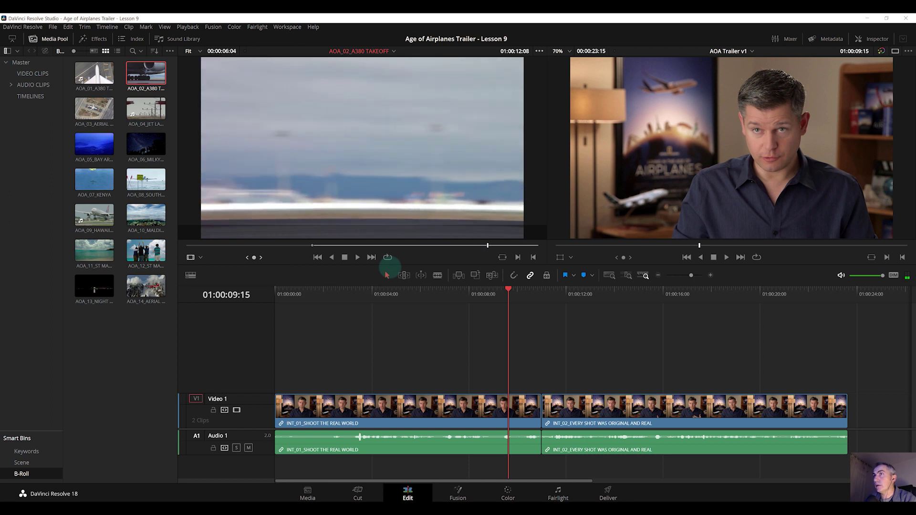
key(Right)
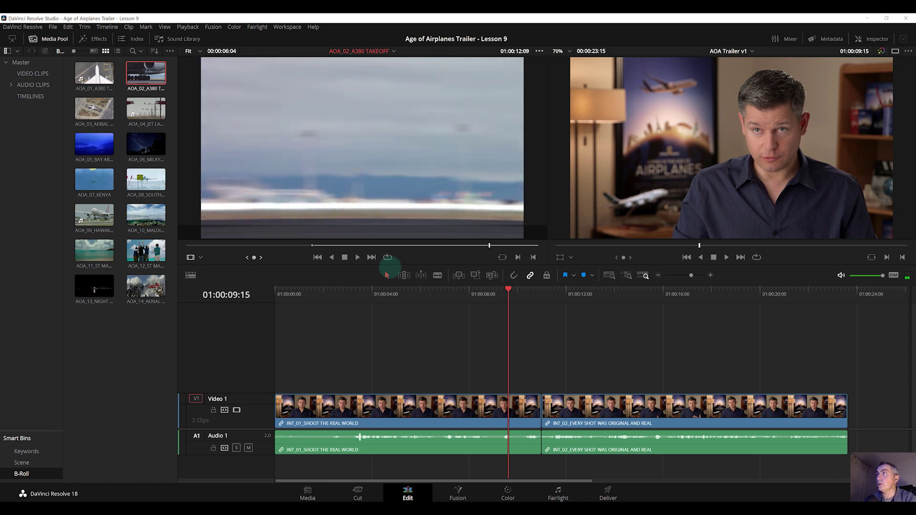
key(Right)
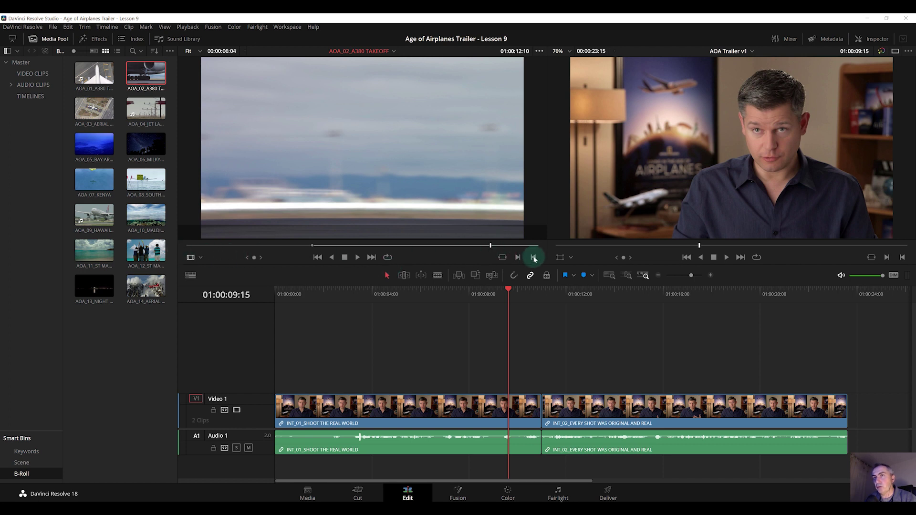
click(533, 257)
click(227, 52)
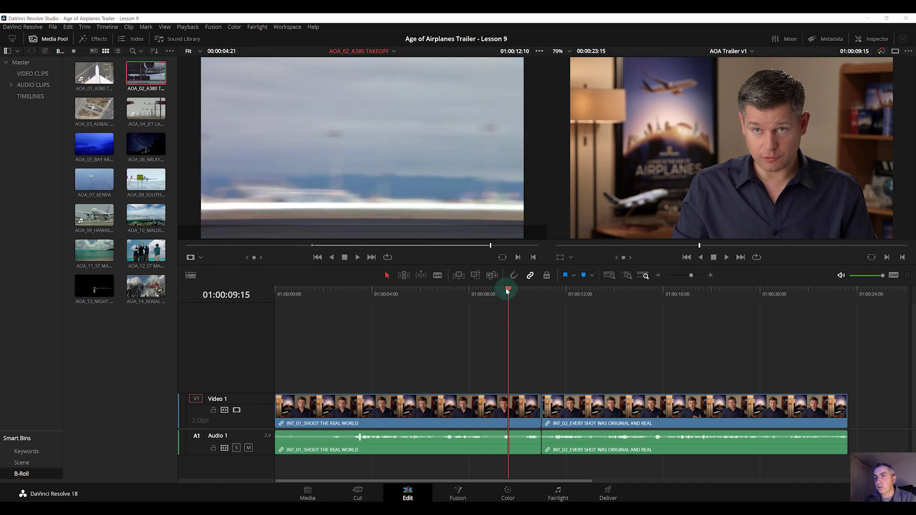
Step: Insert the marked A380 takeoff range at 01:00:11:00 on the timeline, between the two interview clips
drag(509, 291, 519, 292)
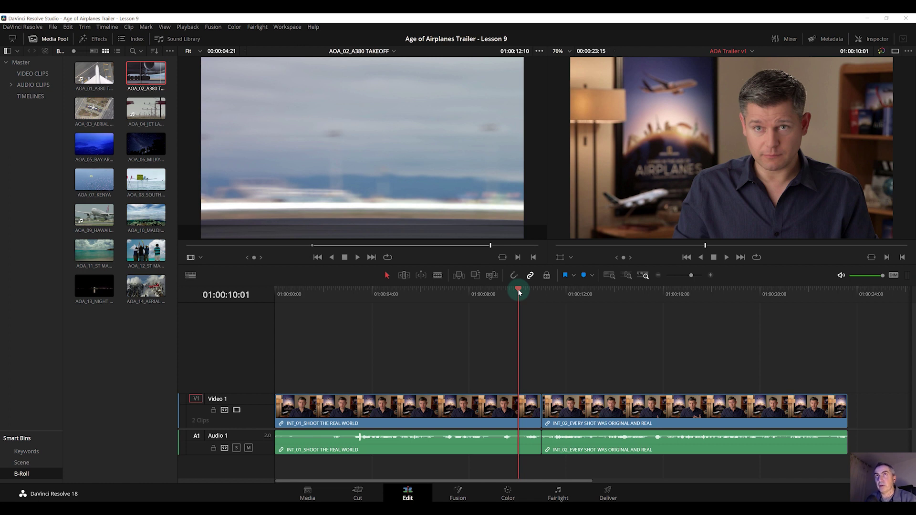
click(724, 55)
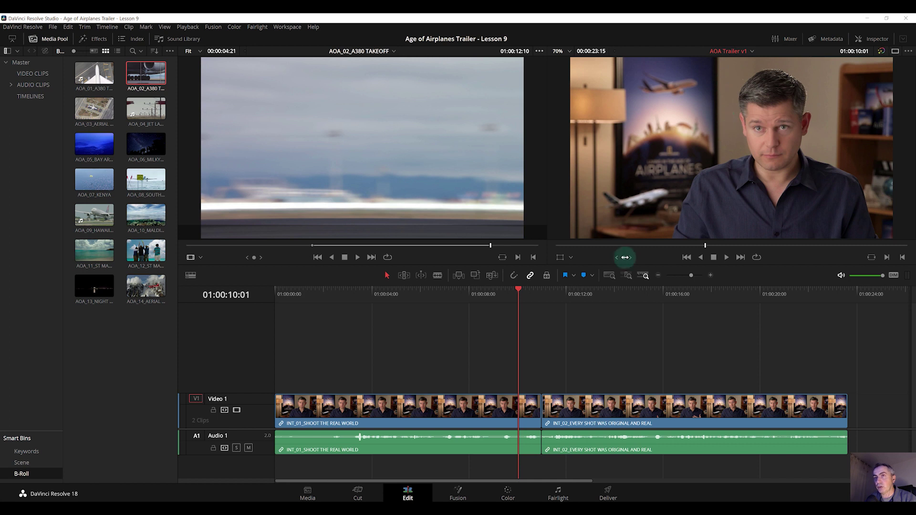
drag(522, 289, 529, 286)
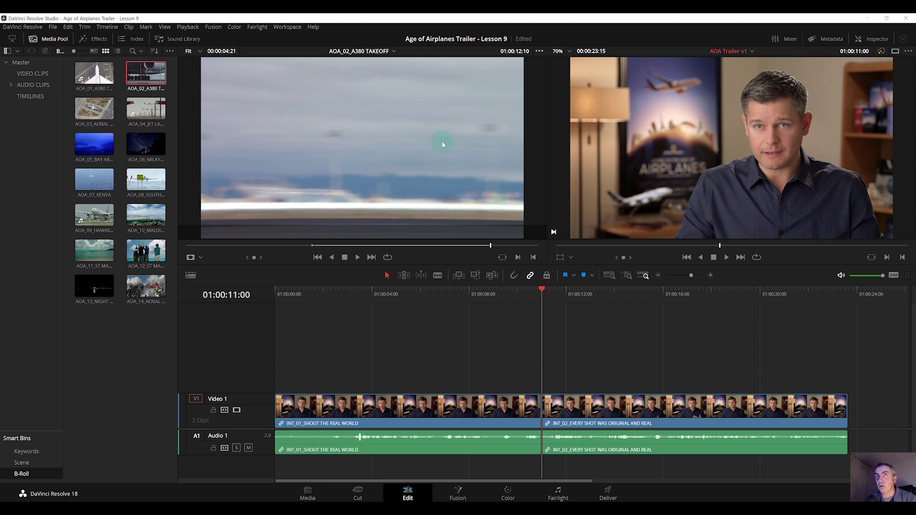
drag(361, 134, 875, 99)
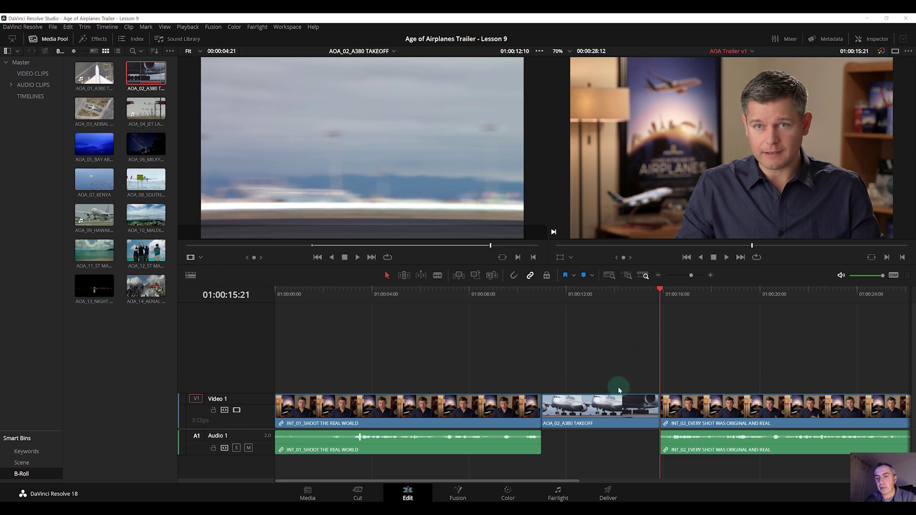
Step: Return the playhead to the start of the inserted takeoff clip and load AOA_01_A380 TAXI into the source viewer
key(Up)
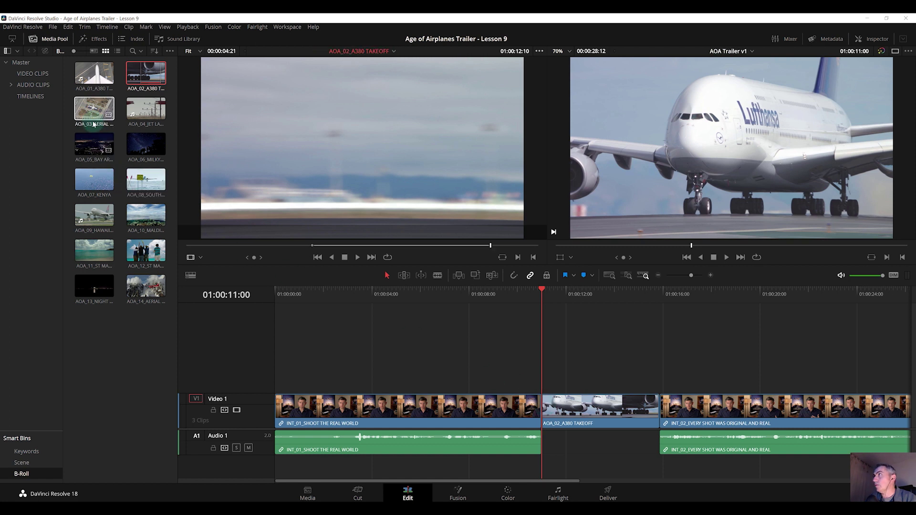
click(91, 82)
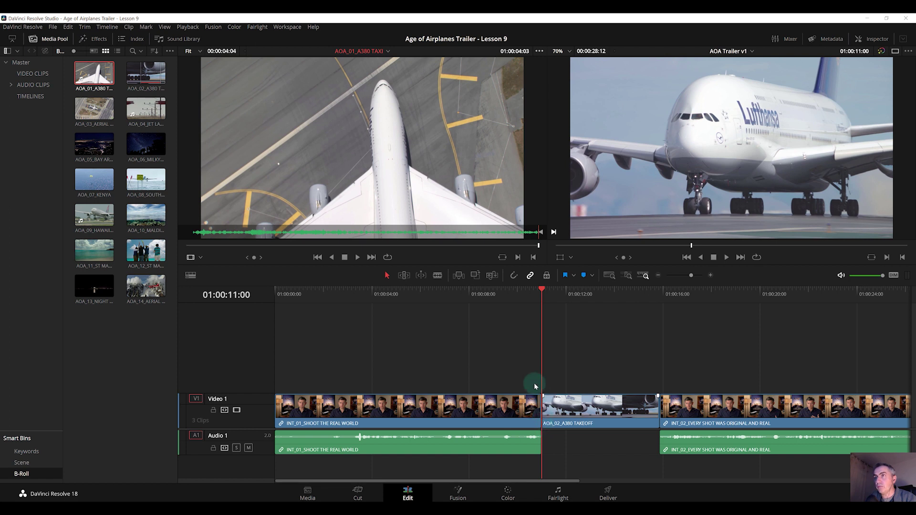
Step: Try inserting the taxi clip before the takeoff clip, first with its audio and again as video only, removing each edit
drag(322, 153, 875, 99)
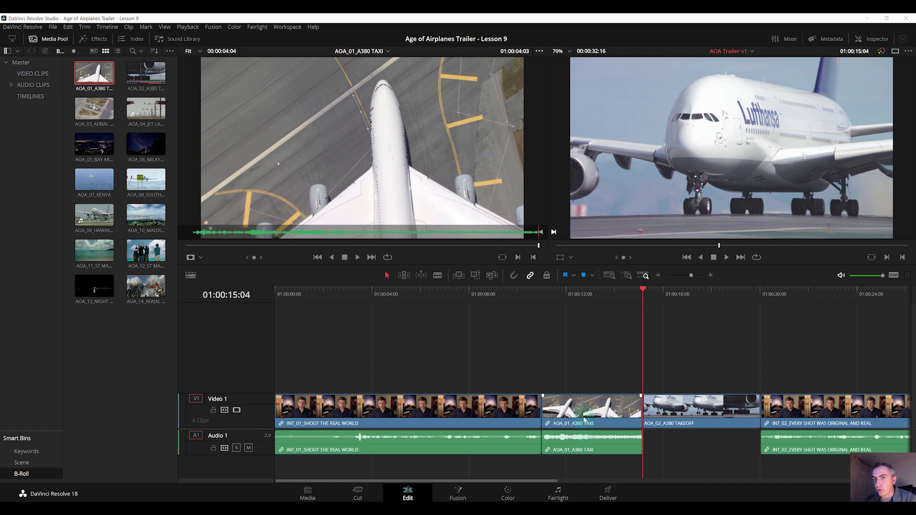
key(ctrl+z)
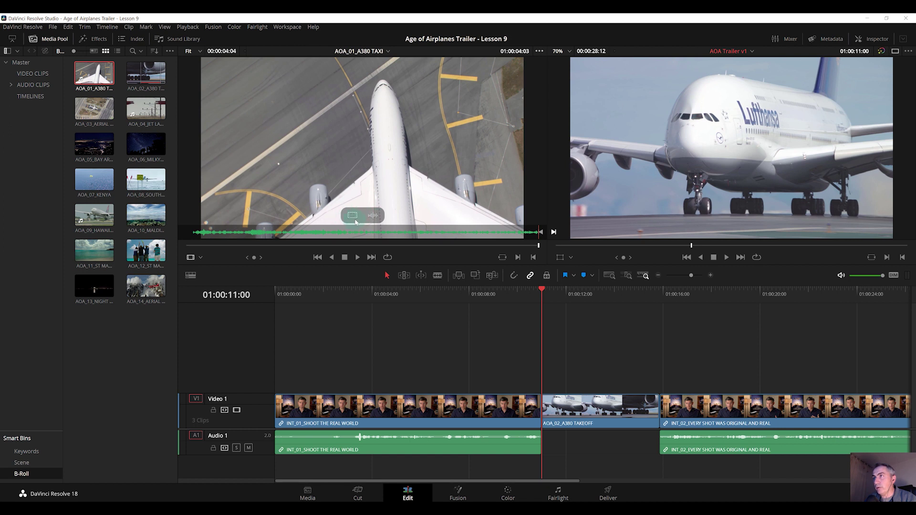
click(345, 216)
drag(351, 217, 853, 102)
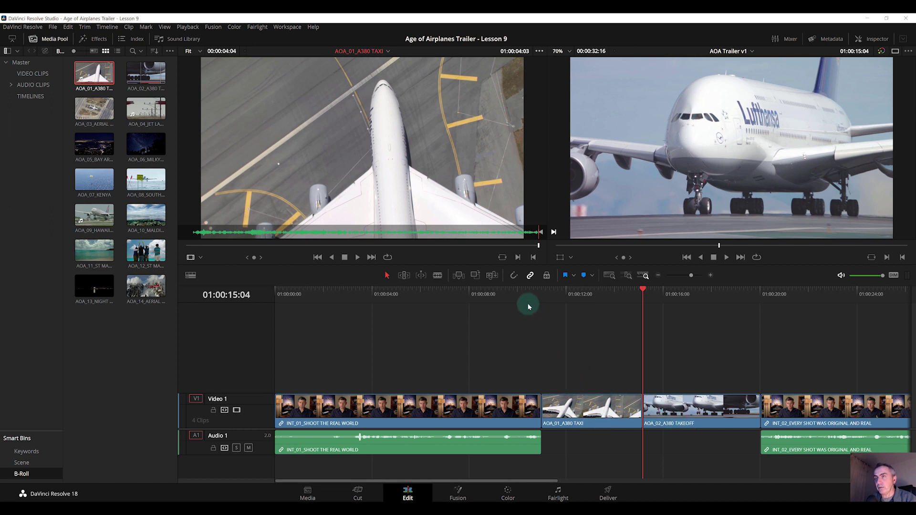
mouse_move(436, 194)
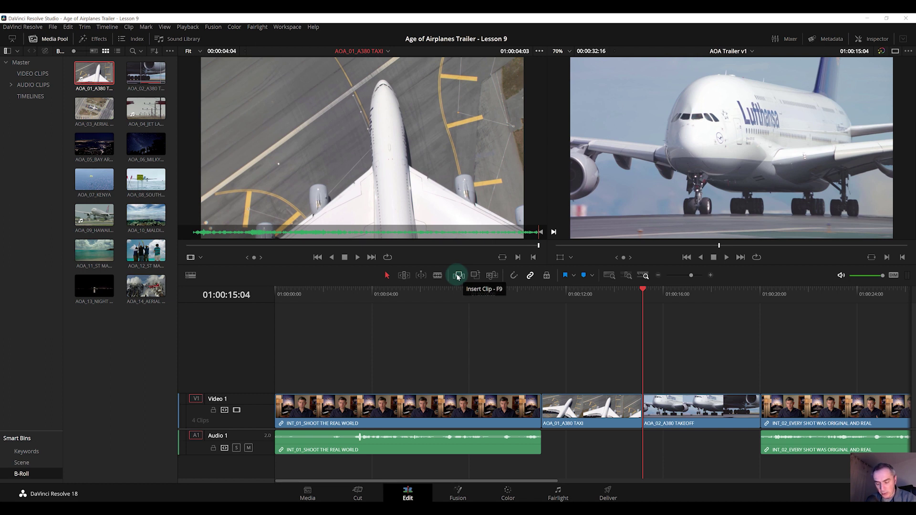
click(603, 415)
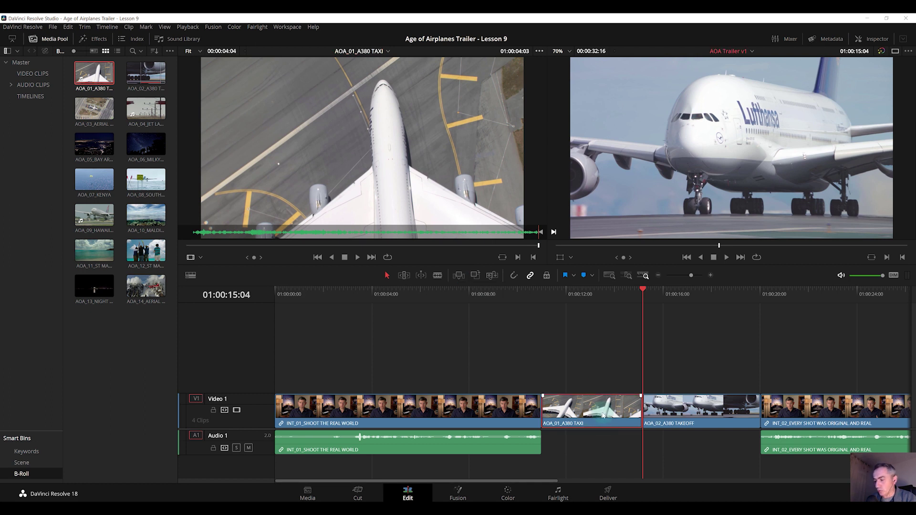
key(Delete)
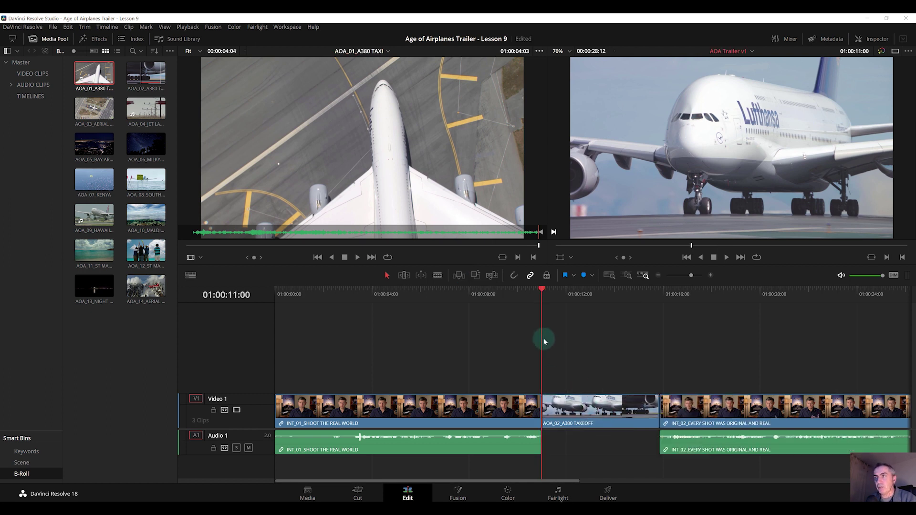
Step: Turn off the Audio 1 destination and insert only the video of AOA_01_A380 TAXI at 01:00:11:00, before the takeoff clip
mouse_move(361, 220)
drag(378, 220, 194, 437)
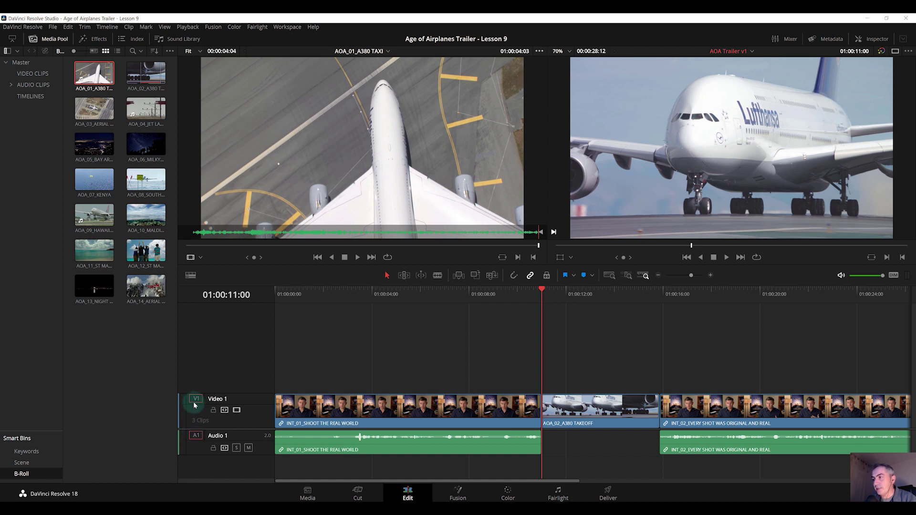
click(196, 436)
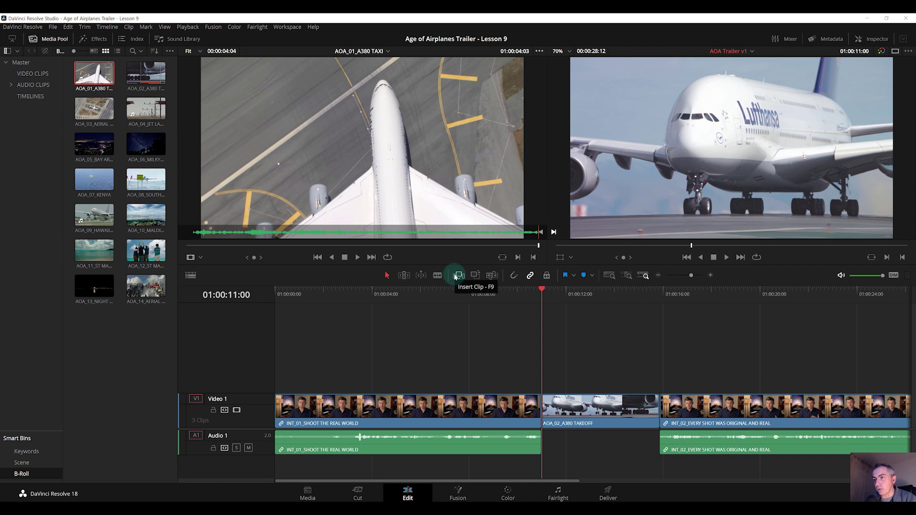
click(195, 435)
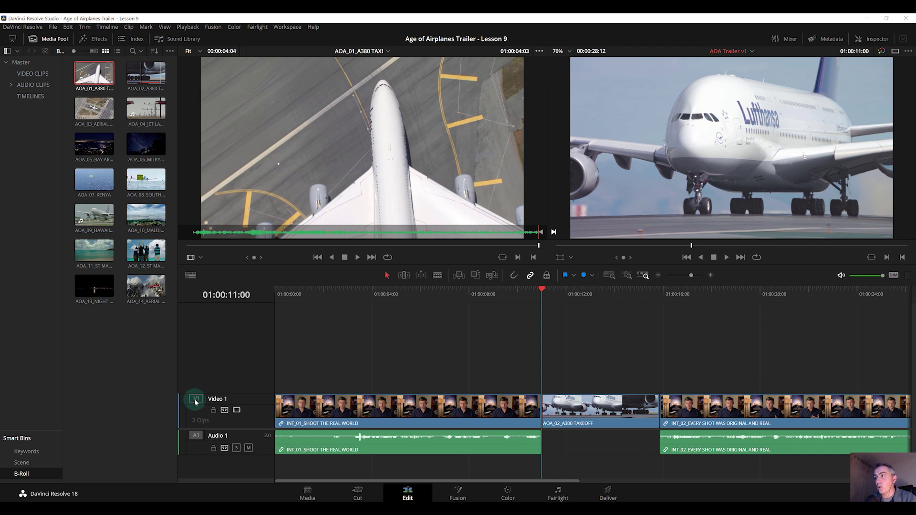
click(459, 276)
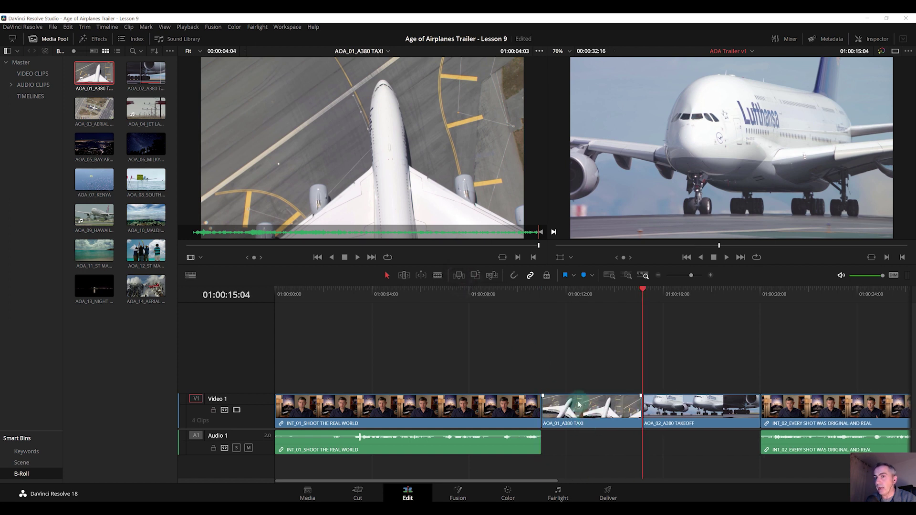
click(566, 383)
click(586, 427)
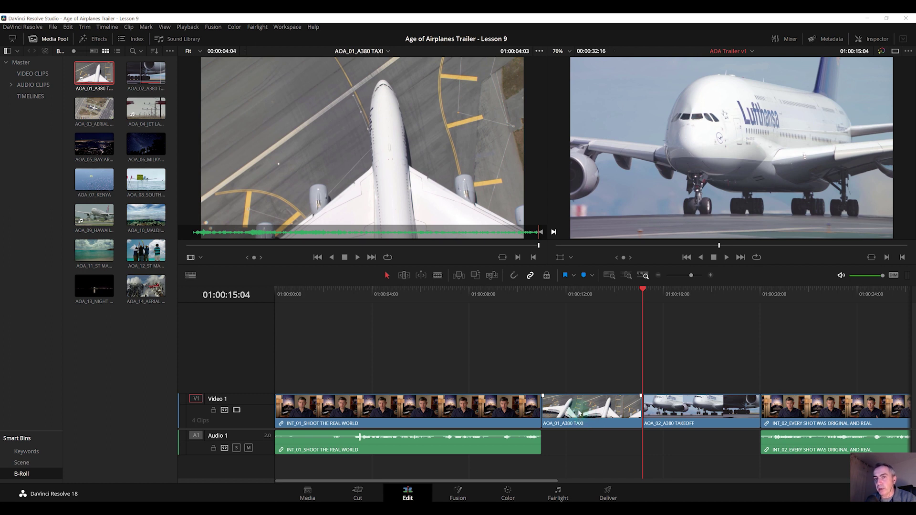
click(545, 395)
click(648, 397)
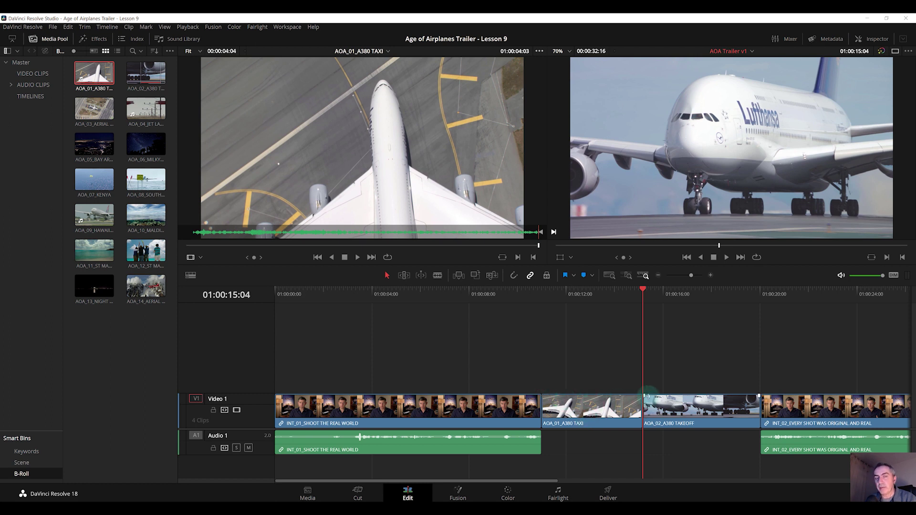
click(681, 370)
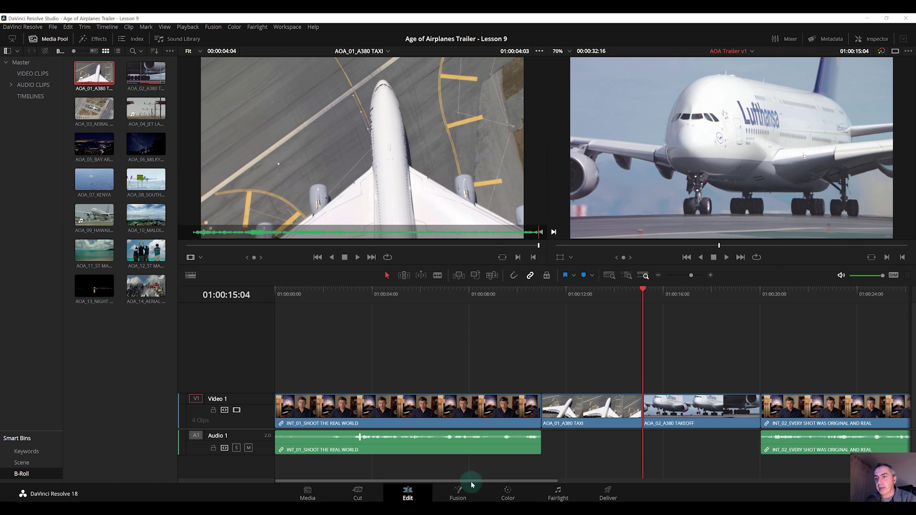
Step: Play the opening of INT_02_EVERY SHOT WAS ORIGINAL AND REAL repeatedly to find a pause in the speech
drag(474, 484, 617, 484)
click(523, 308)
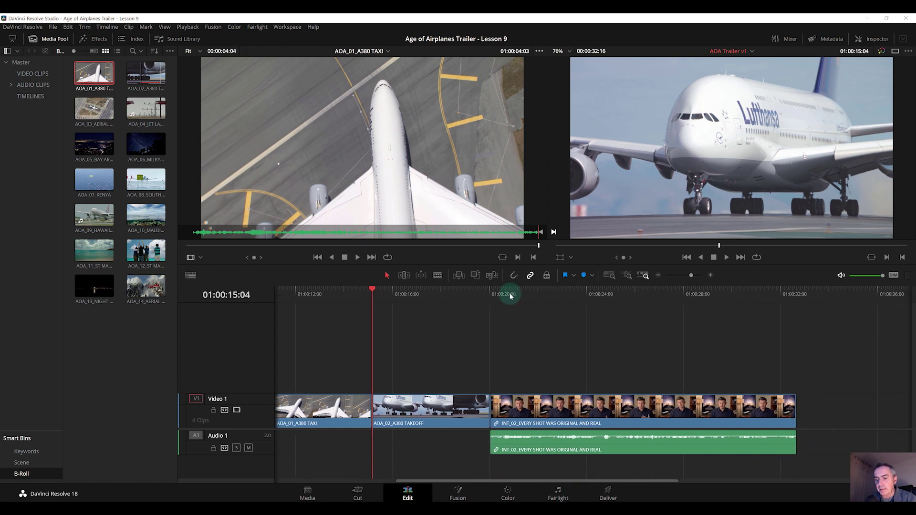
key(Down)
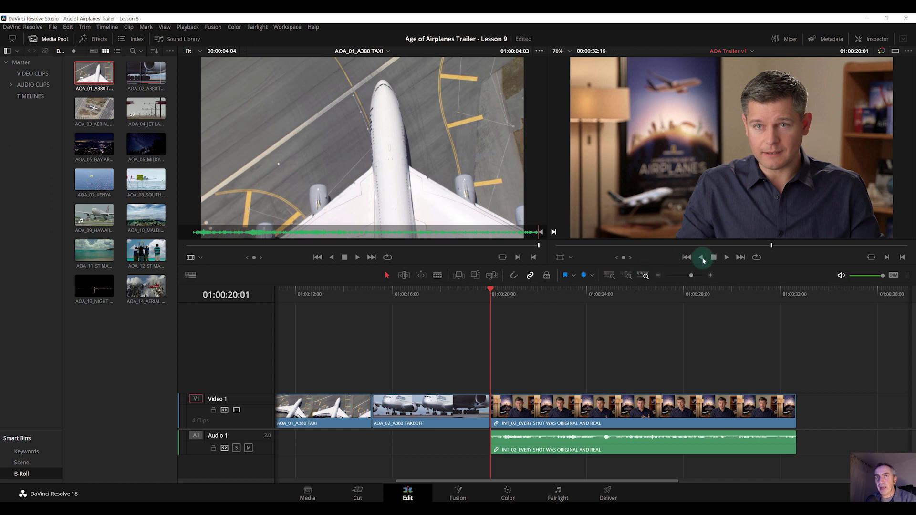
click(728, 258)
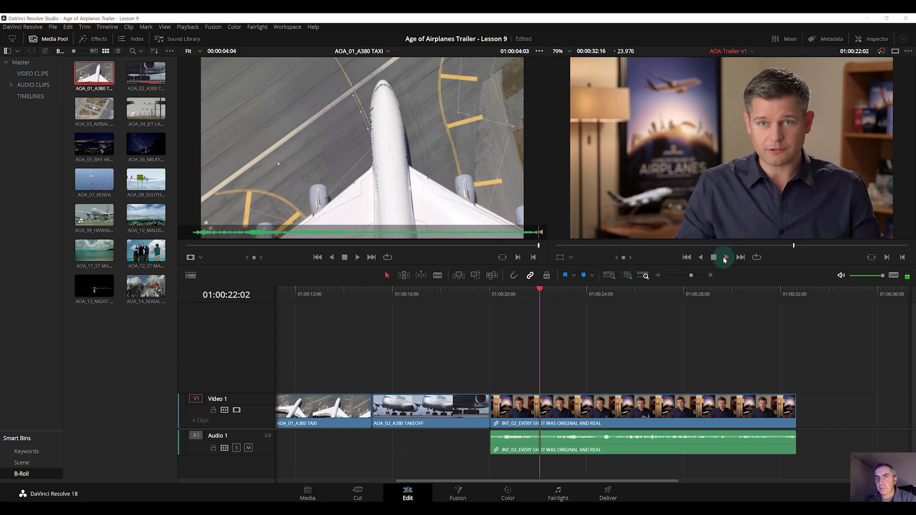
click(714, 258)
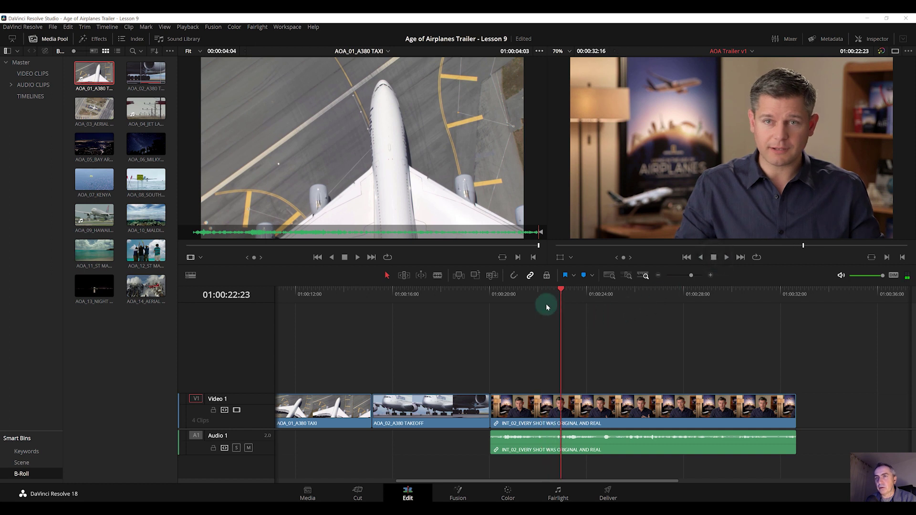
drag(534, 291, 501, 292)
click(726, 258)
click(713, 258)
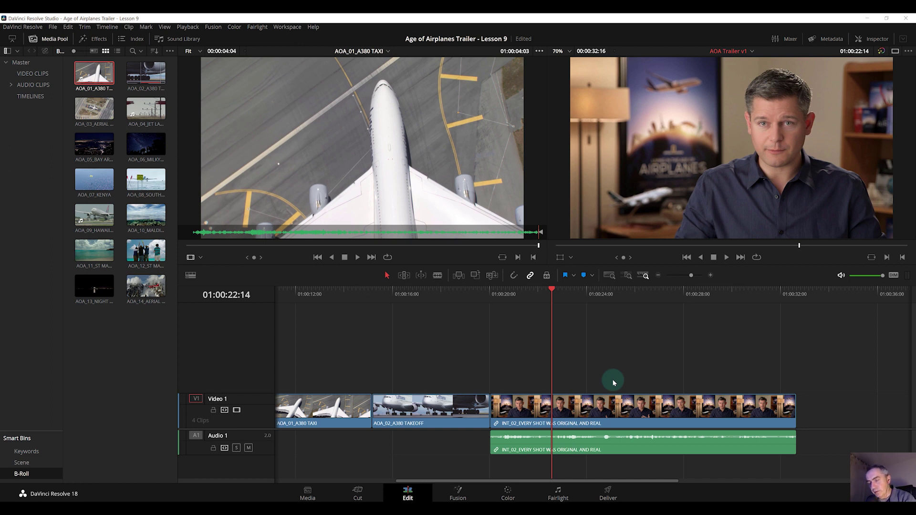
Step: Position the timeline playhead at 01:00:22:07, within the second interview clip
key(Left)
key(Left)
key(Left)
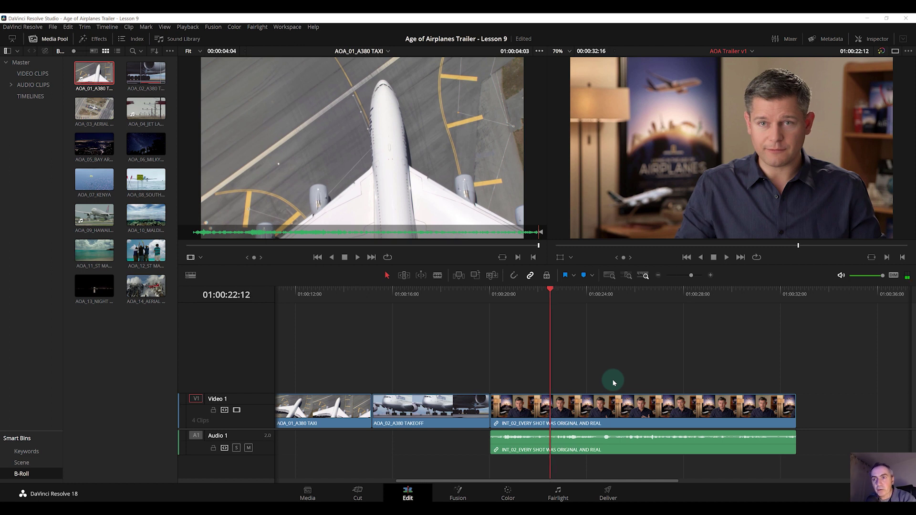
key(Left)
key(Left)
key(Left)
key(Left)
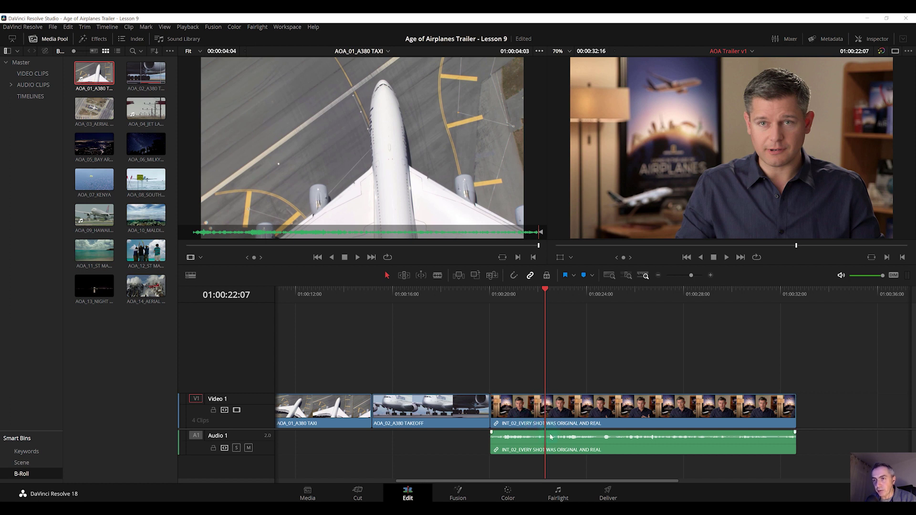
Step: Open AOA_10_MALDIVES from the B-Roll bin in the source viewer and mark its In point at 01:00:39:07
click(150, 218)
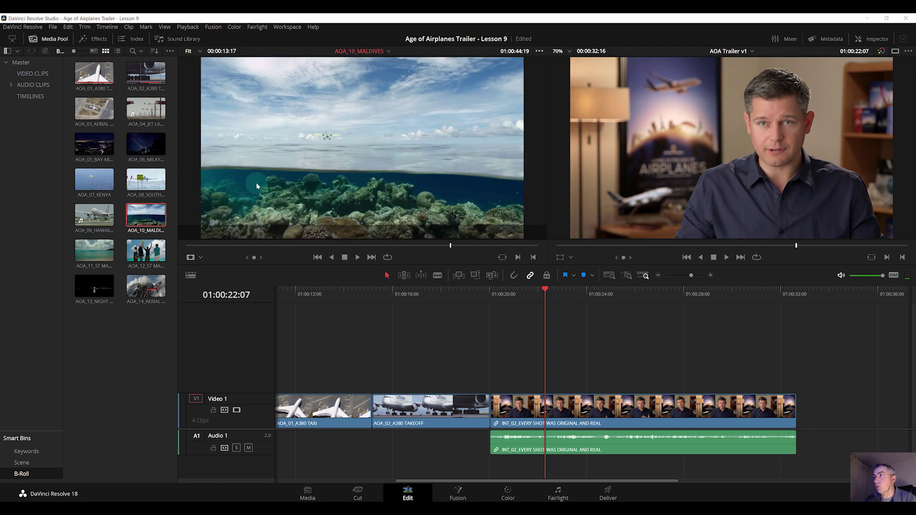
drag(216, 249, 320, 269)
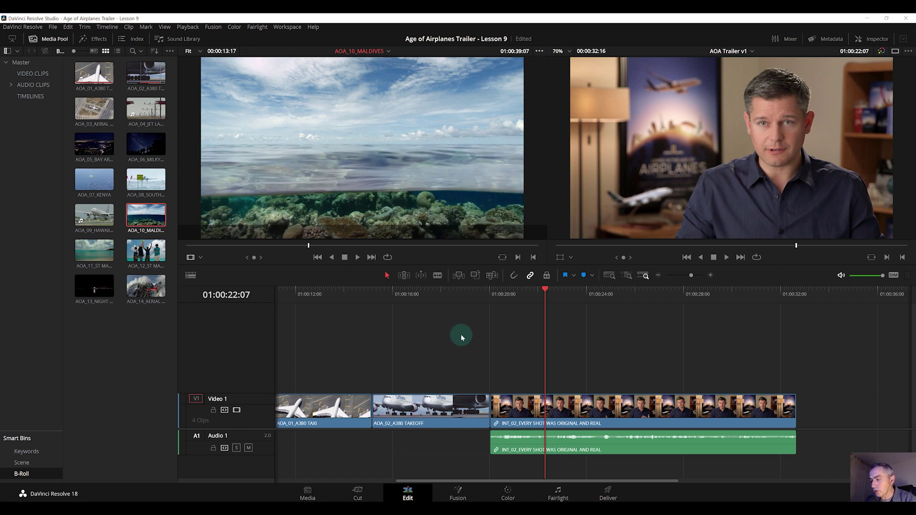
key(i)
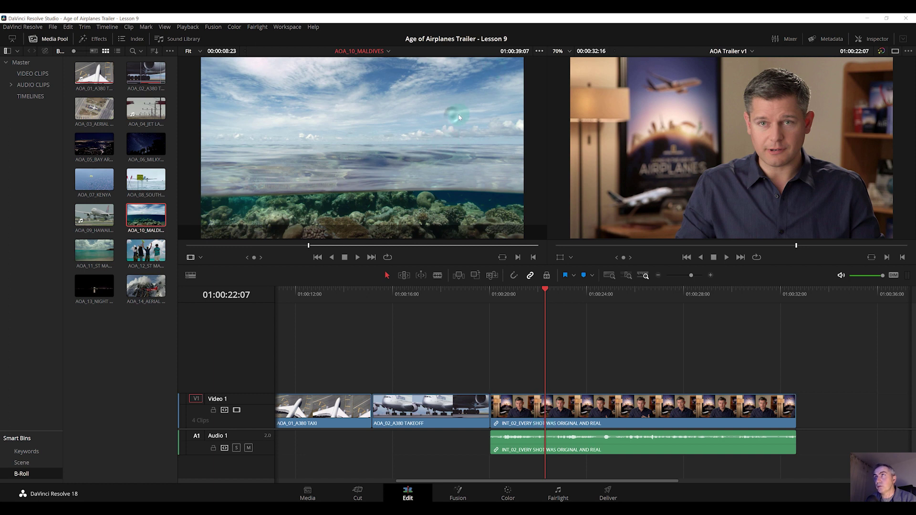
Step: Jump three seconds past the Maldives clip's In point, step back one frame, and mark the Out point at 01:00:42:06
key(plus)
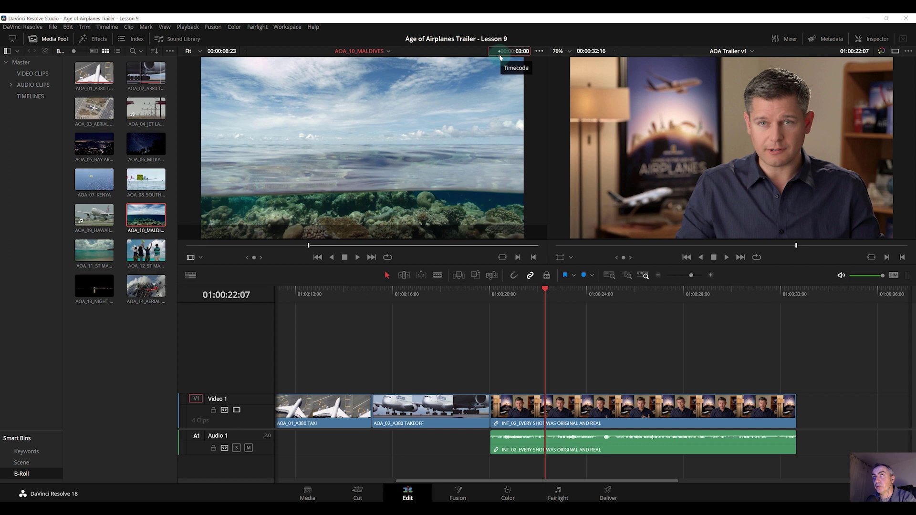
key(Return)
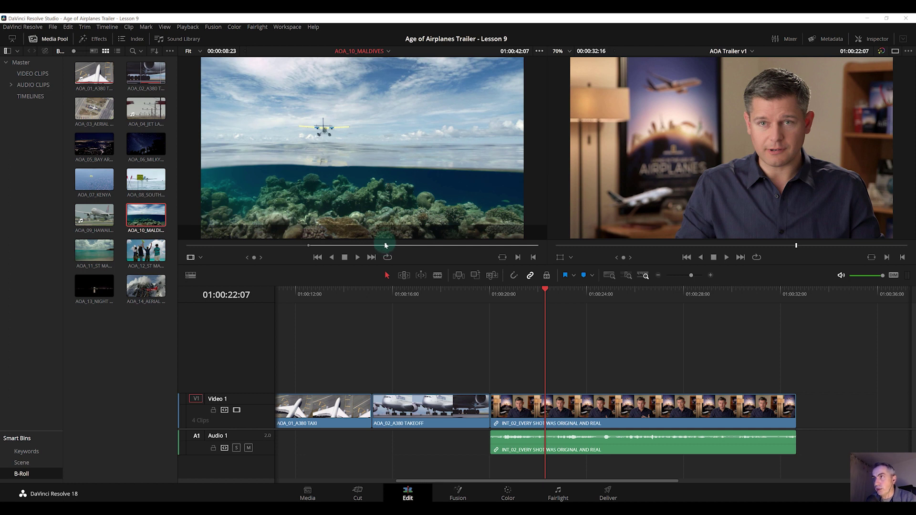
key(o)
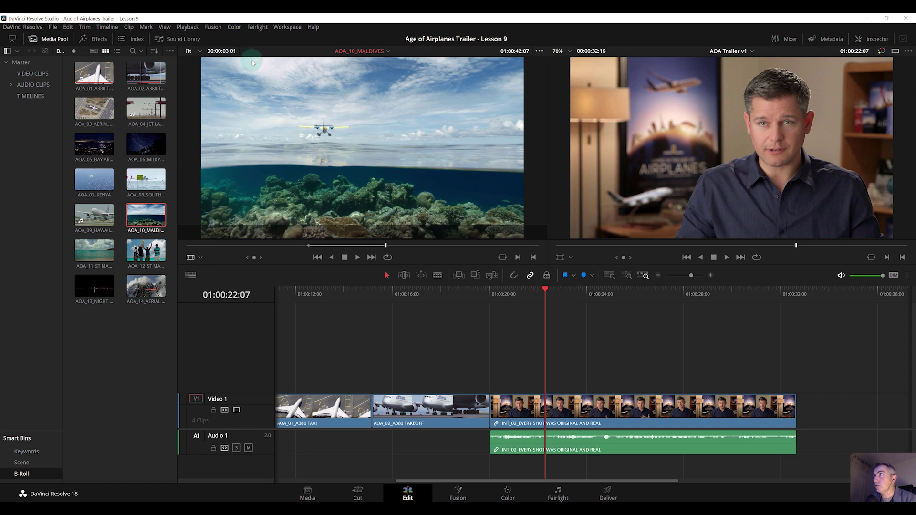
key(Left)
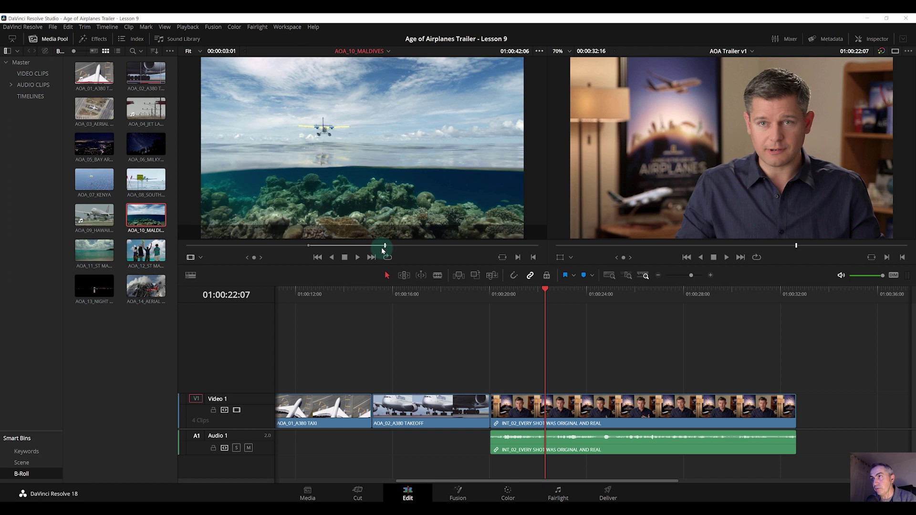
key(o)
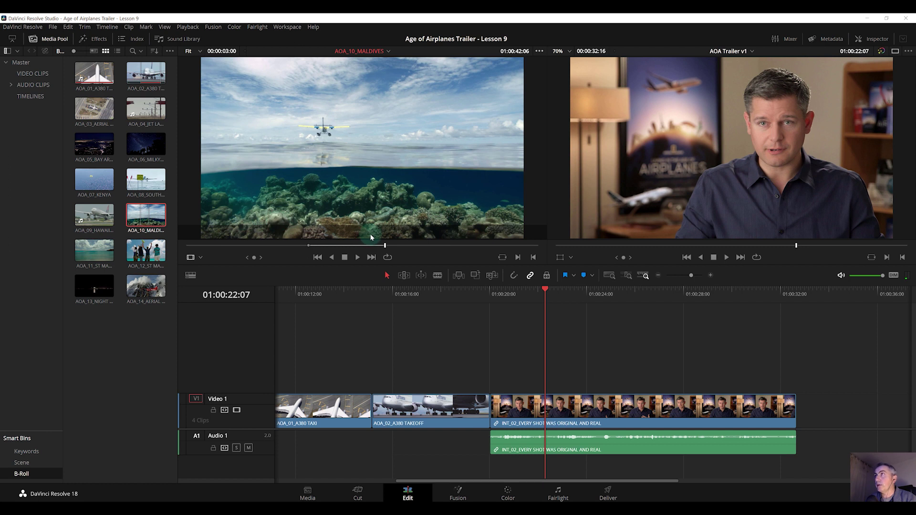
Step: Insert only the video of AOA_10_MALDIVES on Video 1 at 01:00:22:07, splitting the second interview clip
click(196, 434)
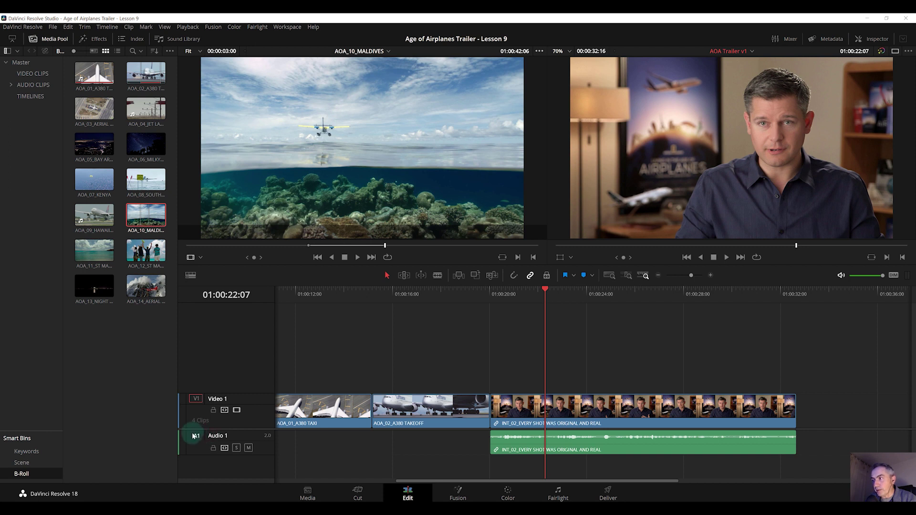
click(196, 405)
click(196, 400)
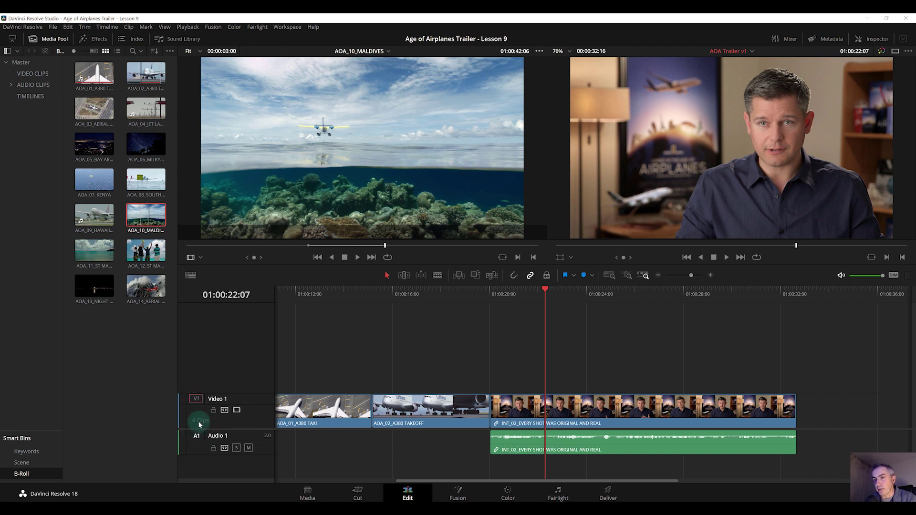
click(458, 276)
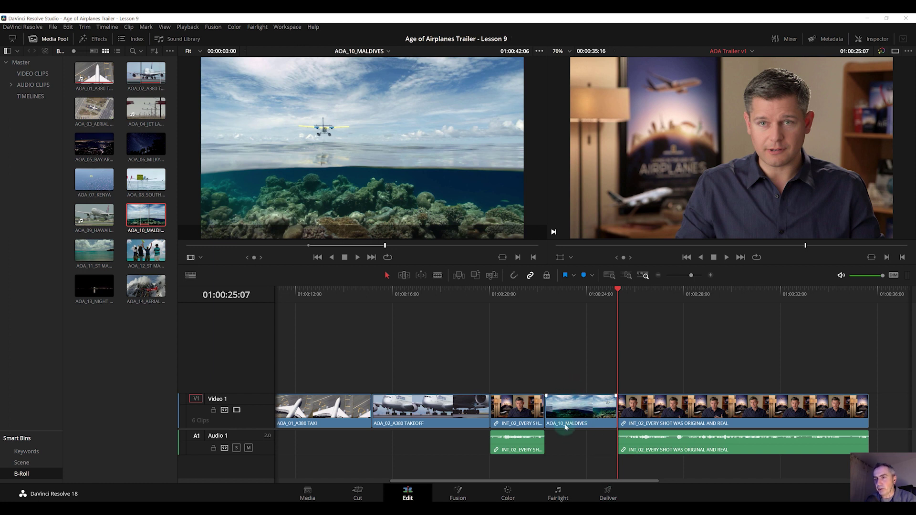
Step: Fit the whole timeline in view and play the edit from the start, 01:00:00:00
click(610, 276)
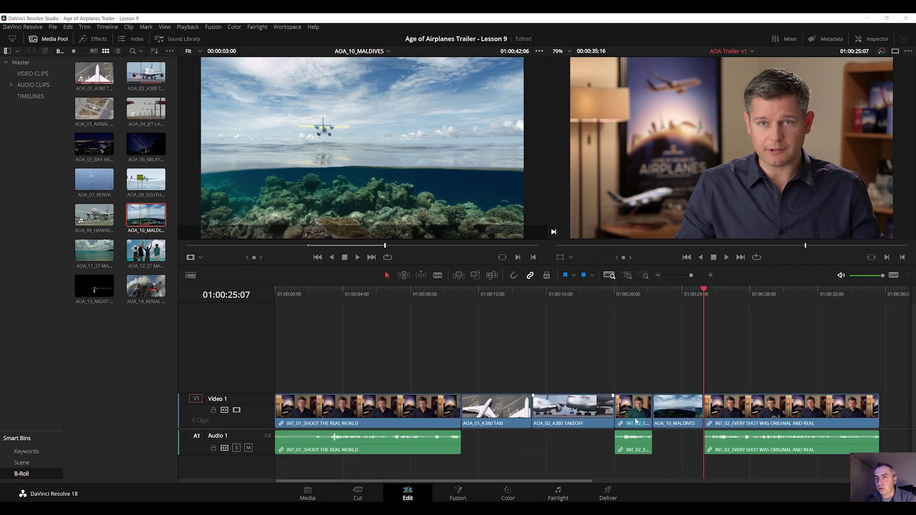
click(603, 385)
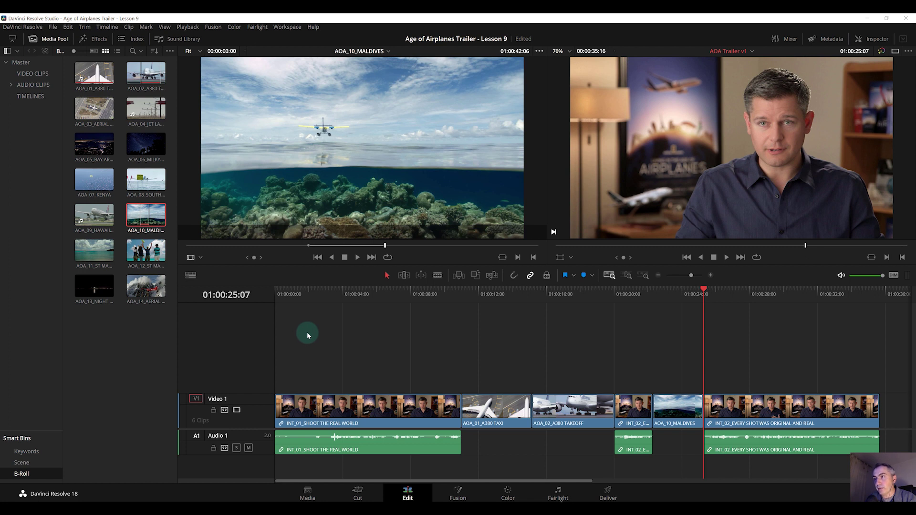
key(Home)
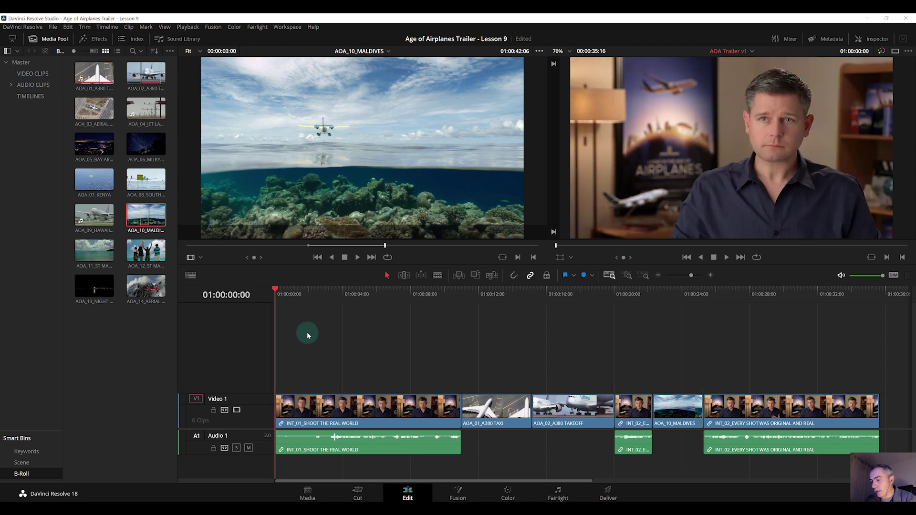
key(space)
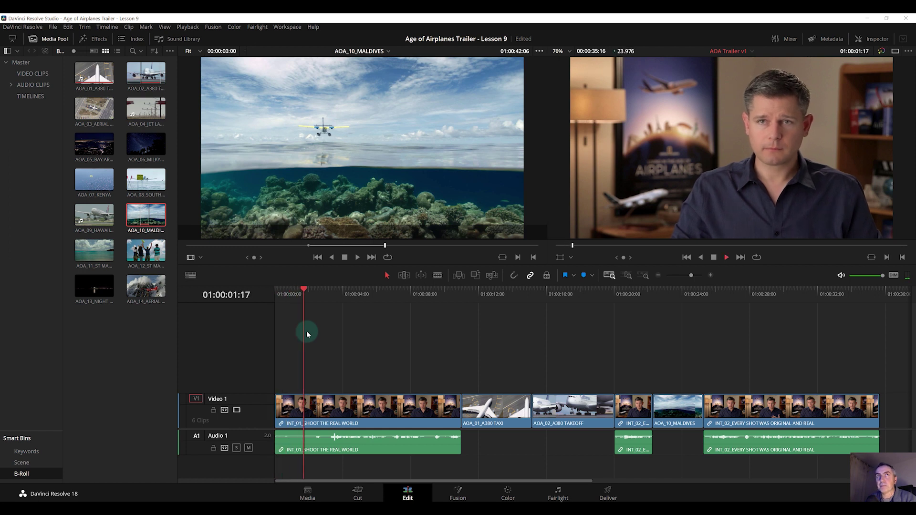